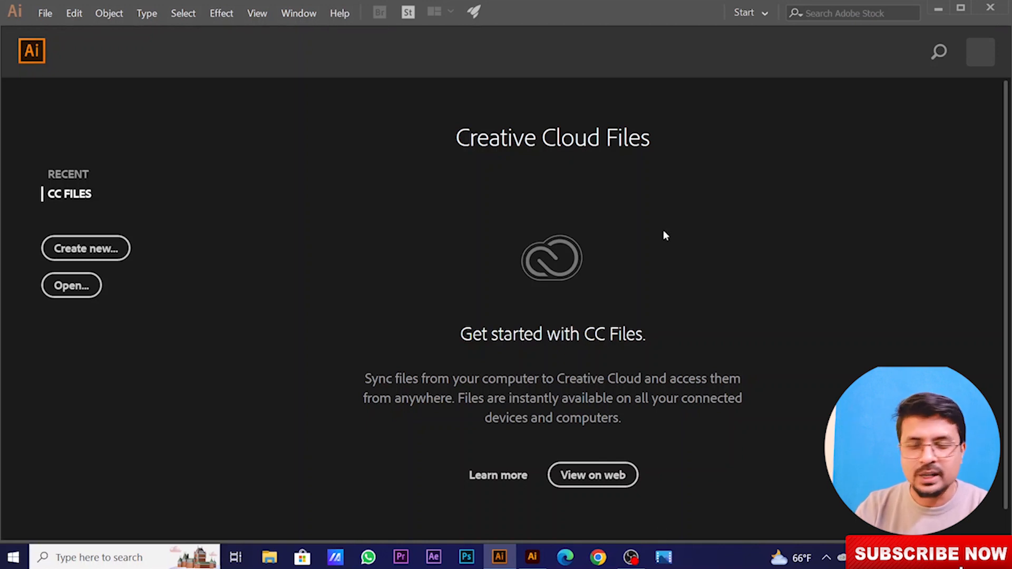
Switch to the other open Adobe Illustrator version and start creating a new document.
mouse_move(504, 565)
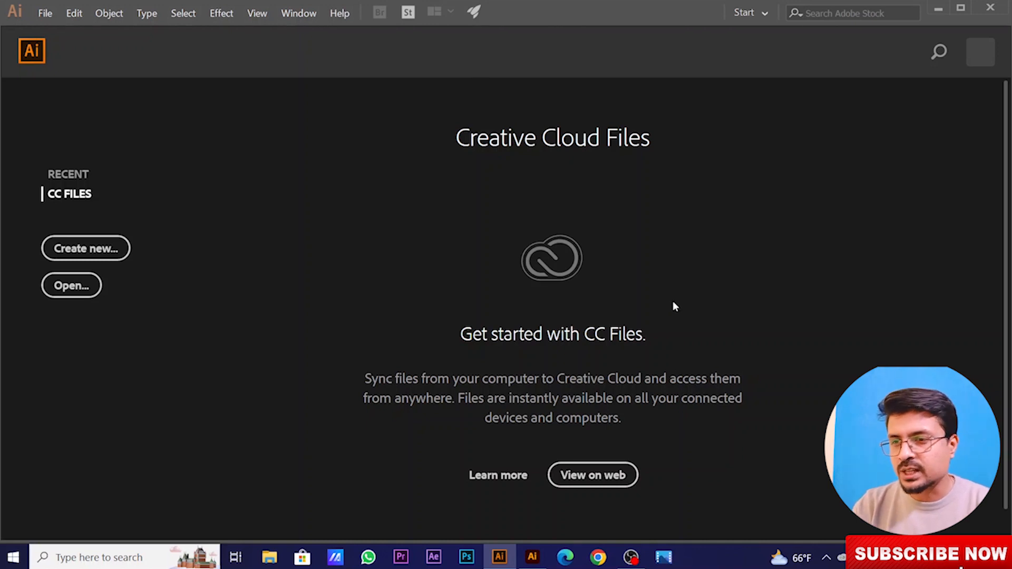
left_click(533, 557)
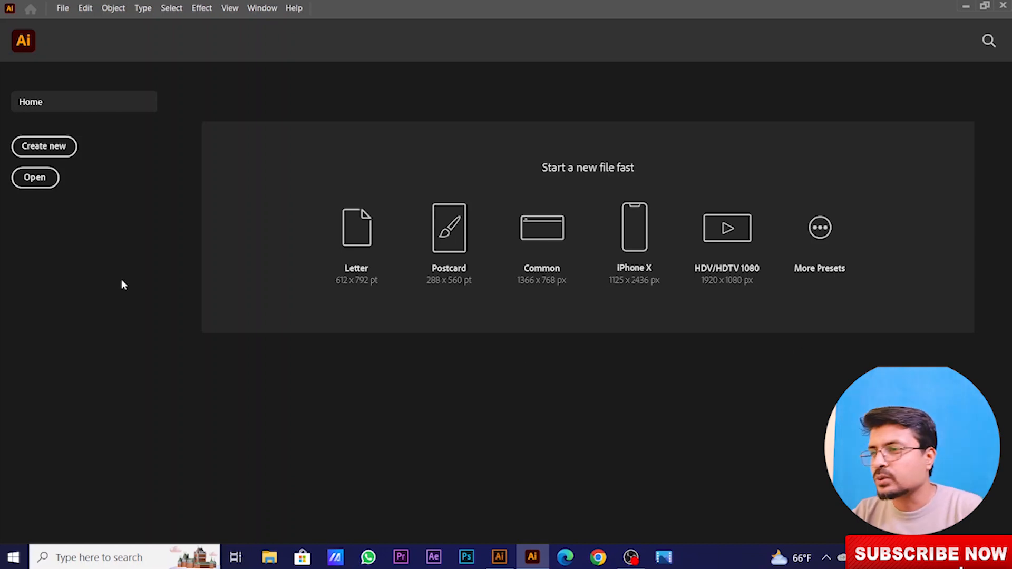
left_click(44, 148)
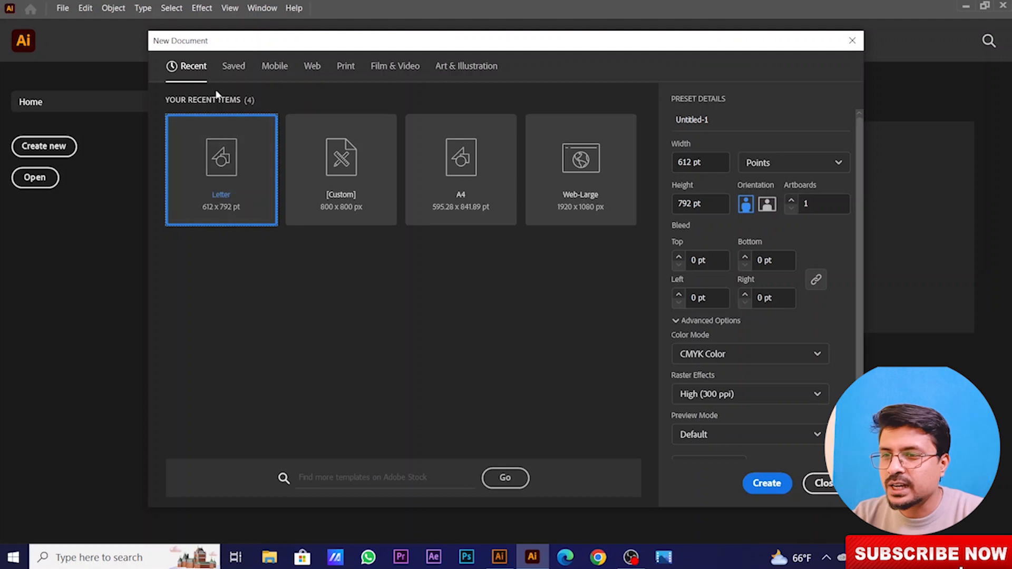
Look through the Saved, Mobile, Web, Print, Film & Video and Art & Illustration document preset categories.
left_click(232, 67)
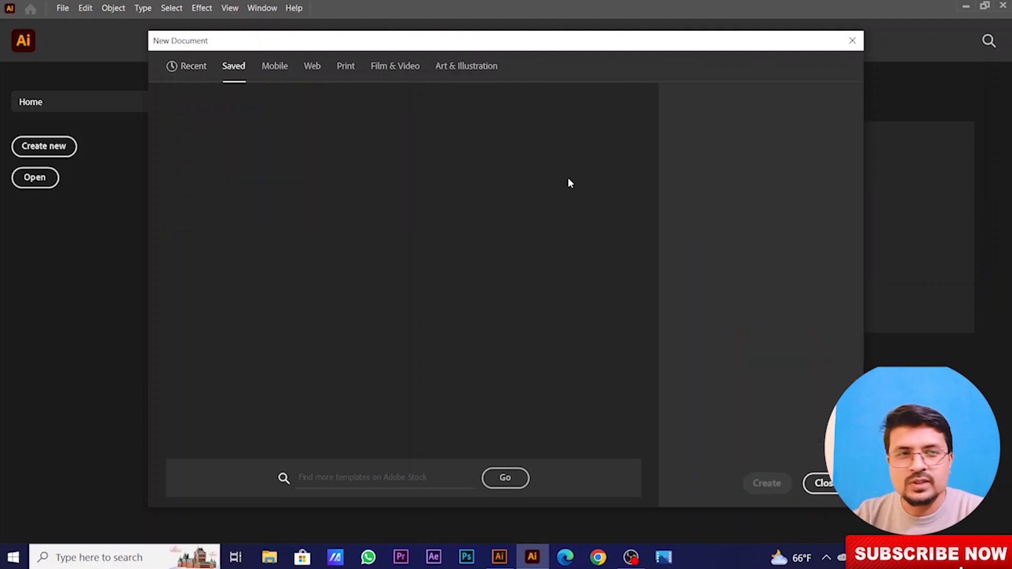
left_click(265, 77)
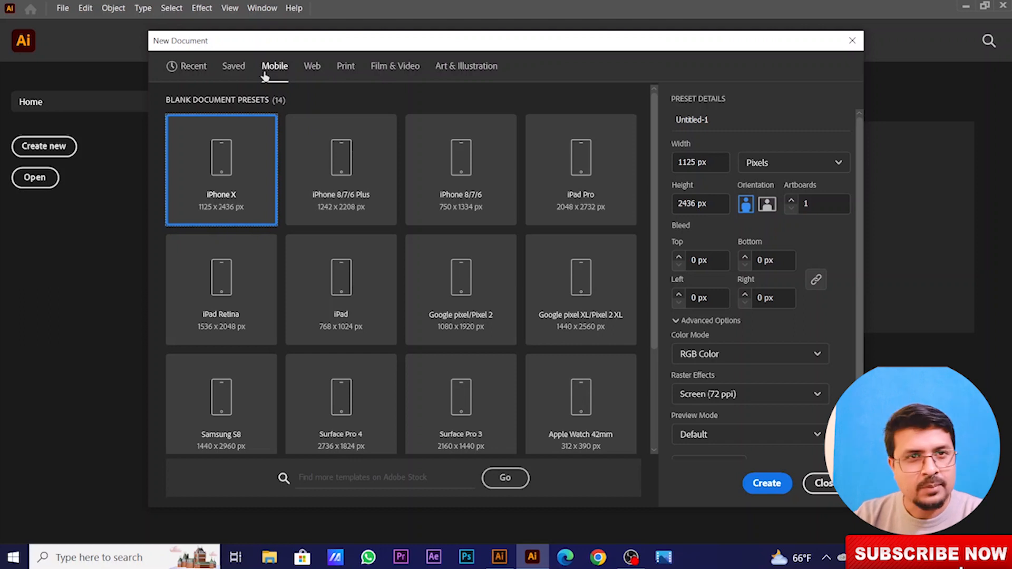
left_click(313, 66)
left_click(347, 66)
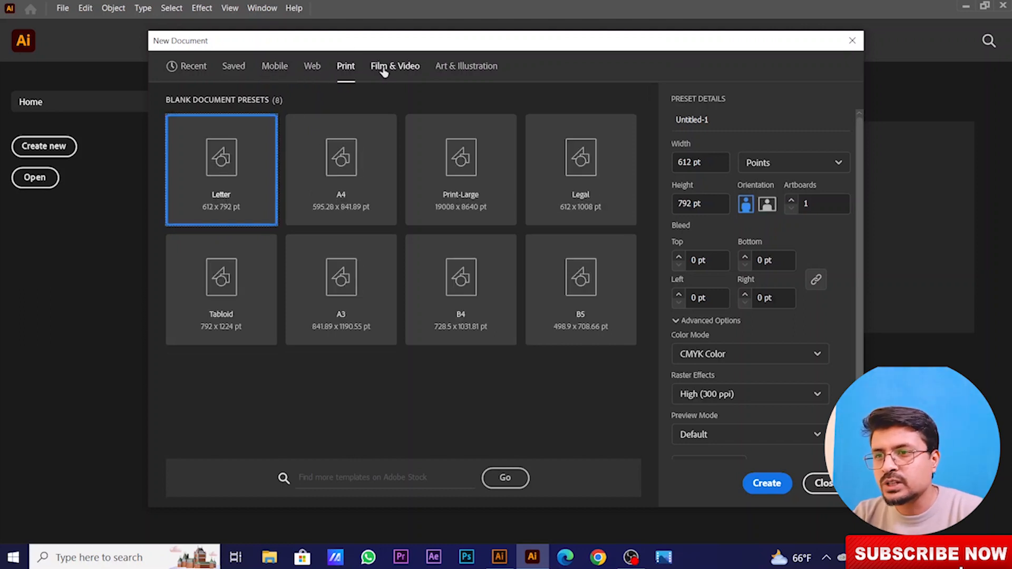
left_click(384, 71)
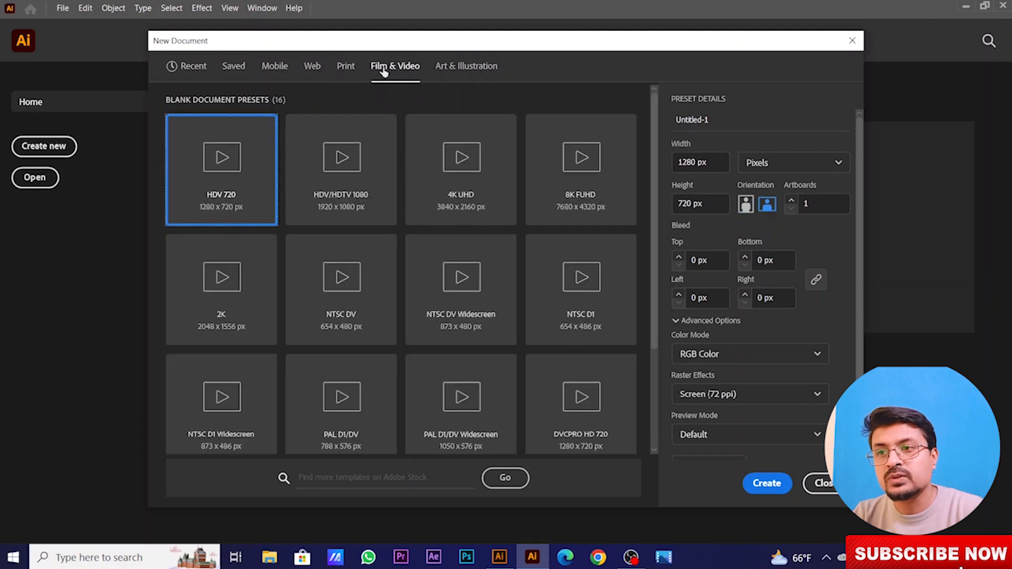
left_click(467, 66)
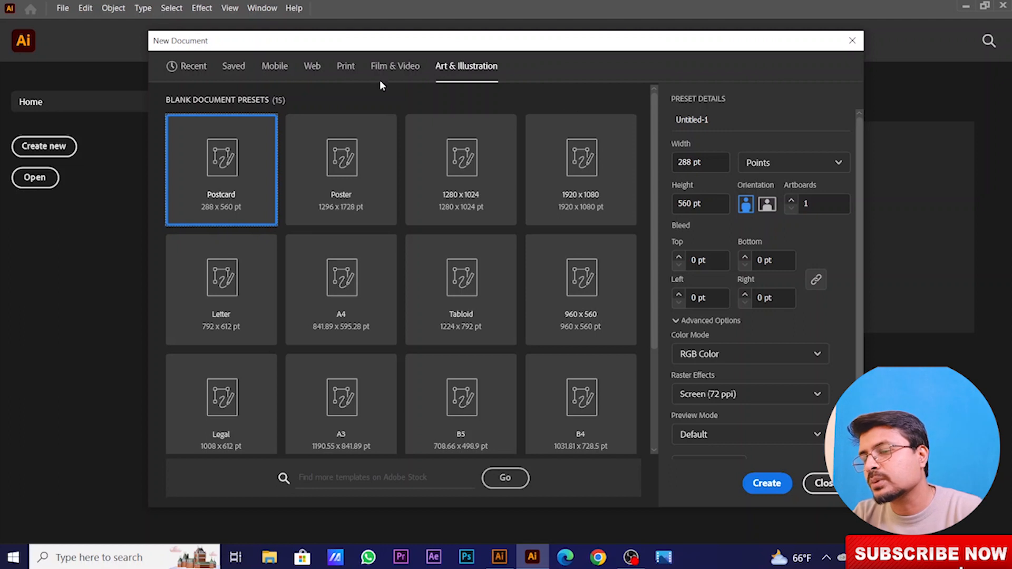
Compare the blank document presets offered for Mobile, Web, Print, Film & Video and Art & Illustration work.
left_click(274, 66)
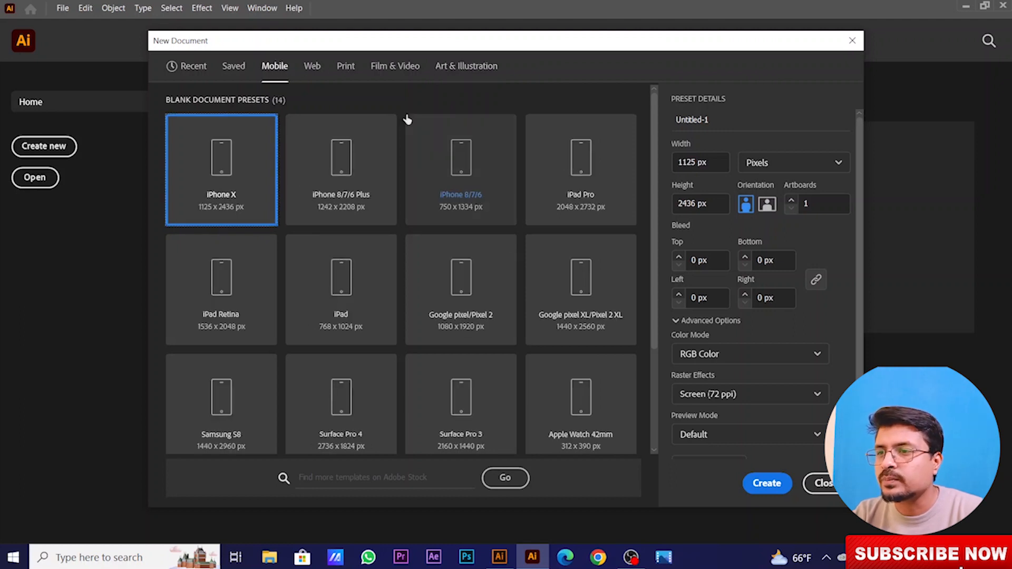
scroll(401, 286, "down", 3)
scroll(400, 290, "up", 3)
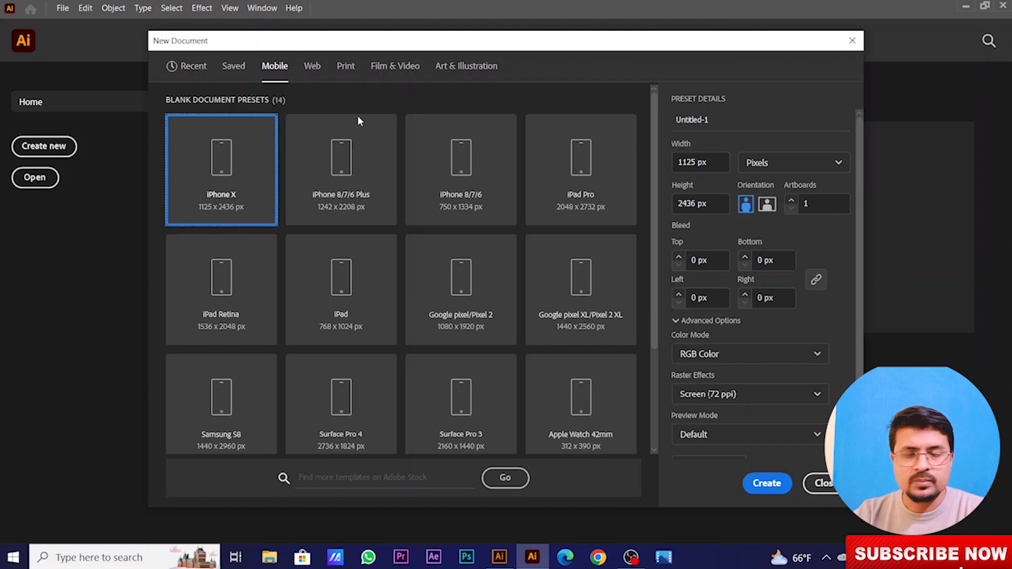
left_click(317, 68)
left_click(345, 68)
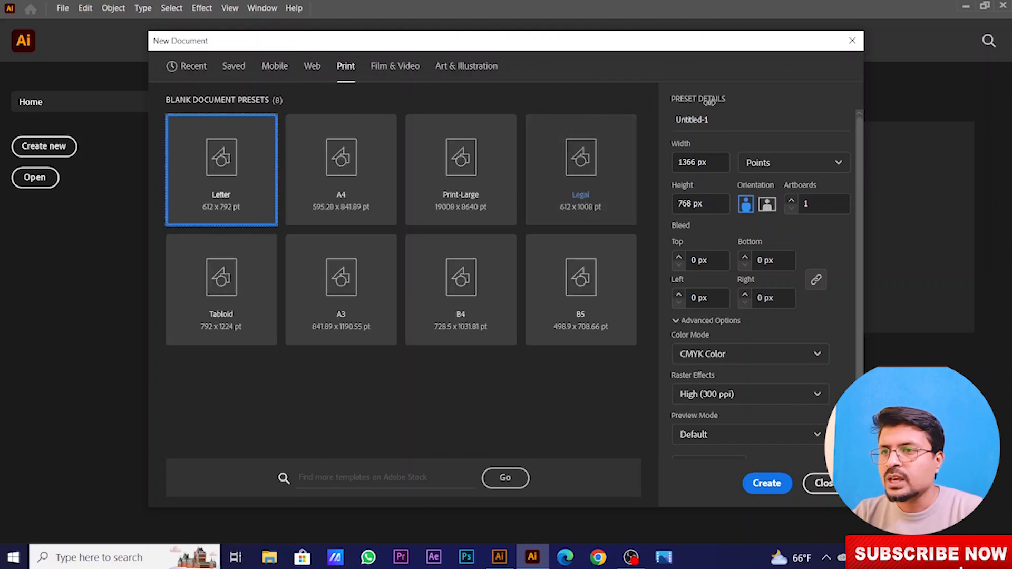
left_click(272, 70)
left_click(312, 69)
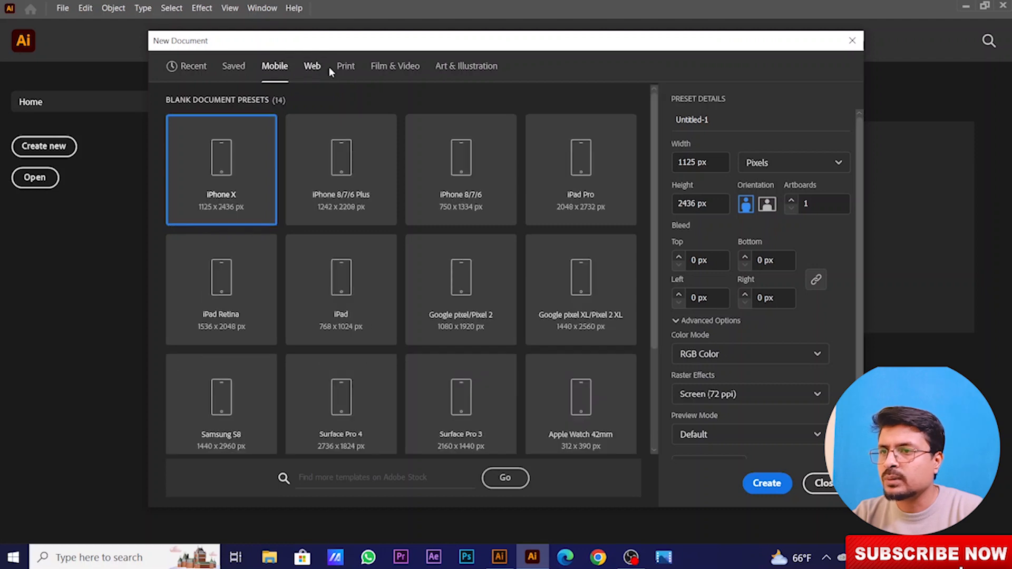
left_click(350, 70)
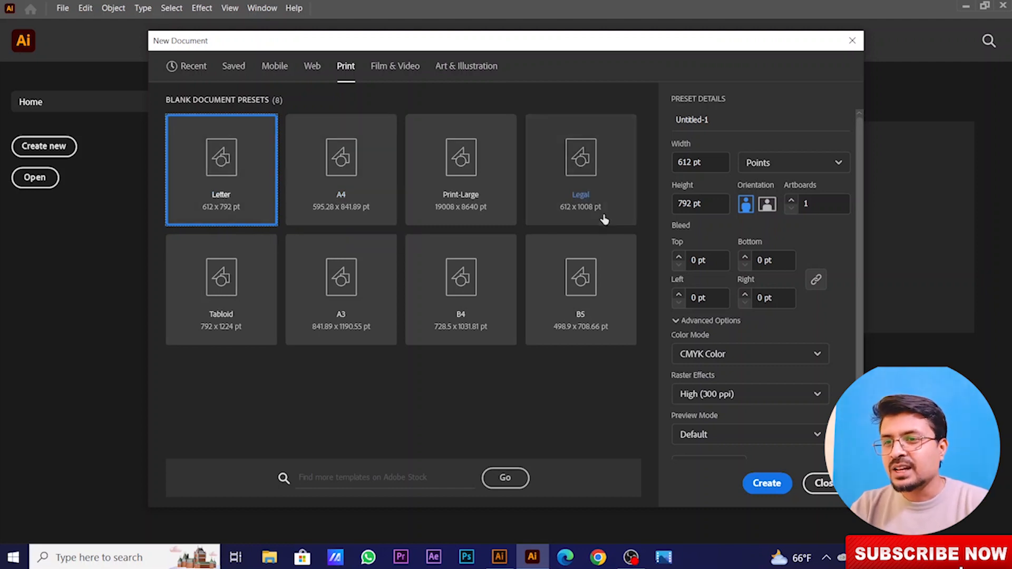
left_click(395, 66)
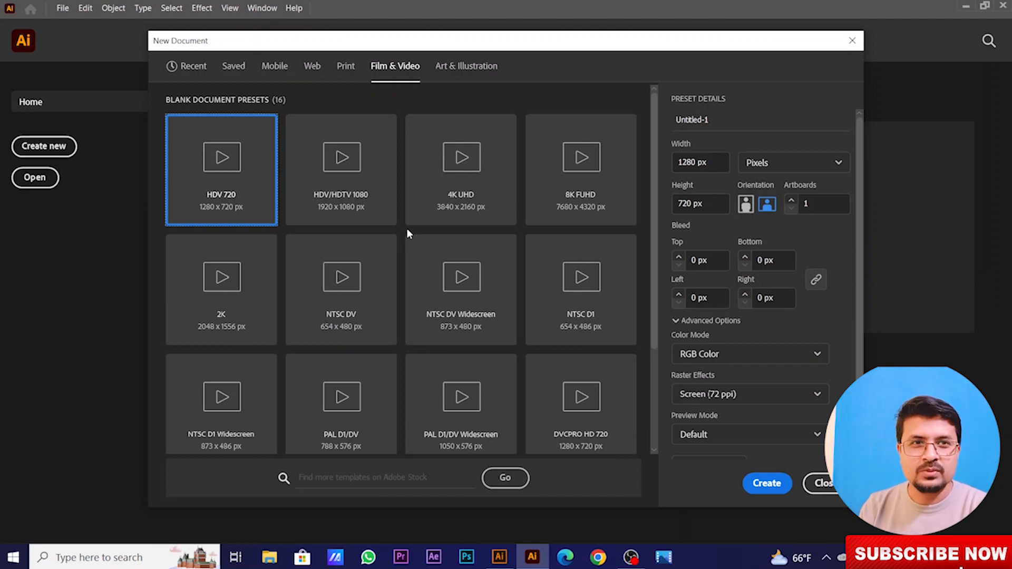
left_click(464, 74)
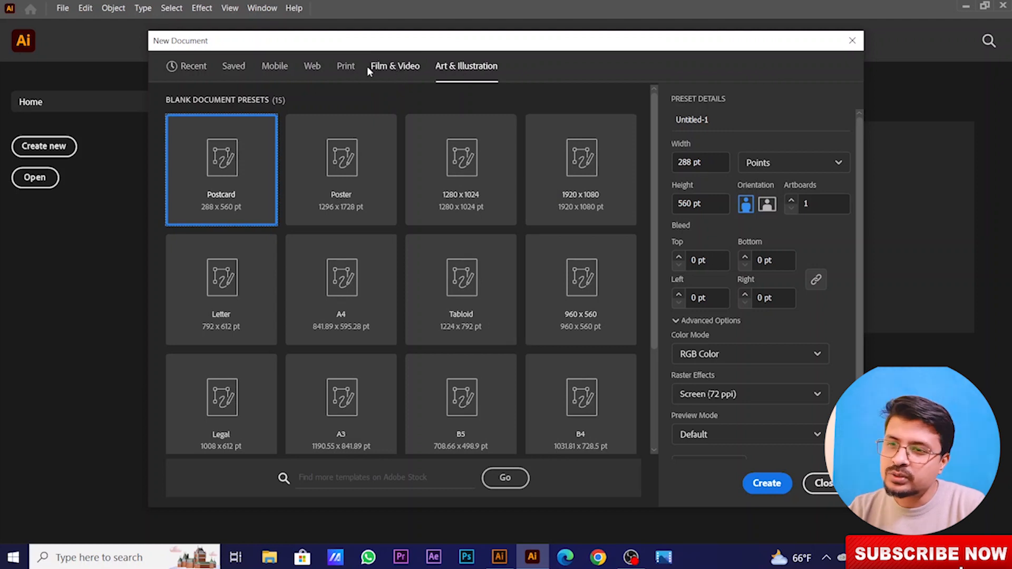
left_click(349, 68)
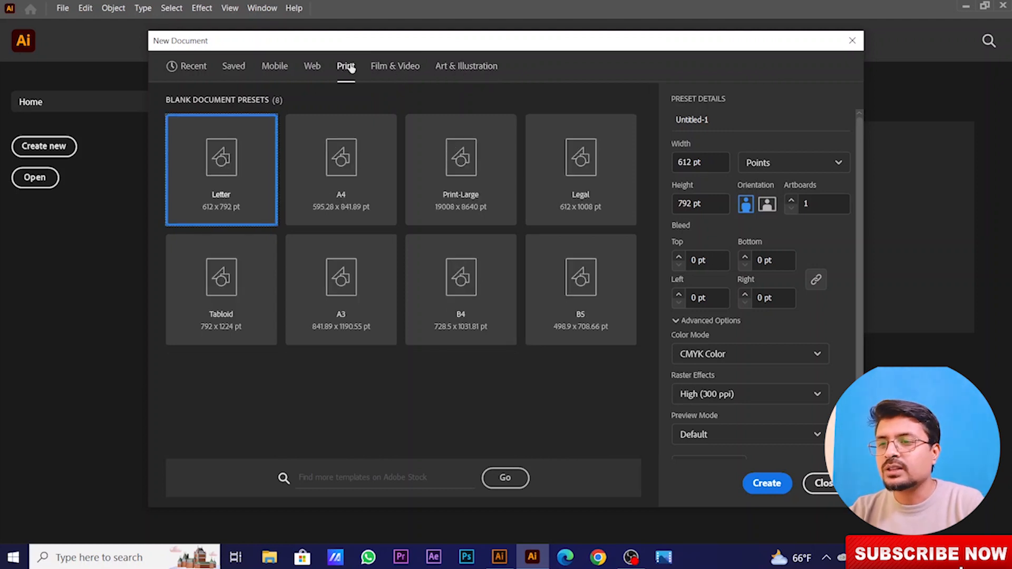
left_click(383, 202)
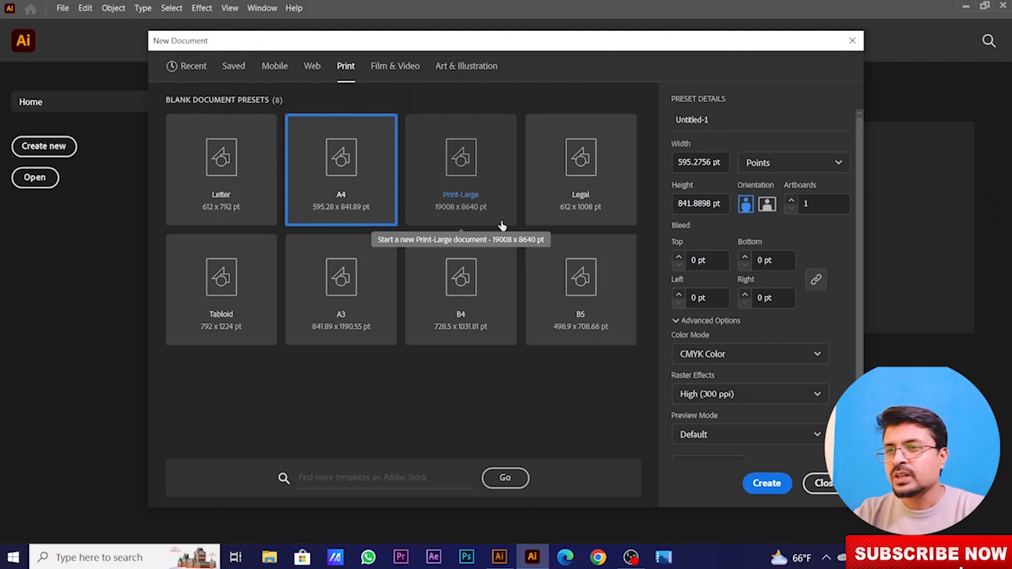
left_click(395, 74)
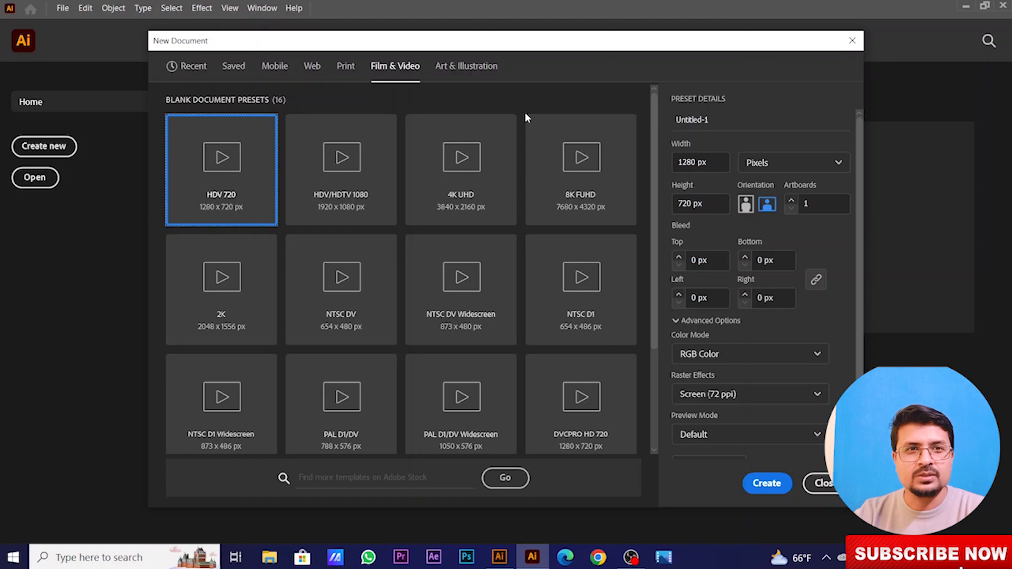
Choose the Print preset category and name the new document CLASS 01.
left_click(350, 71)
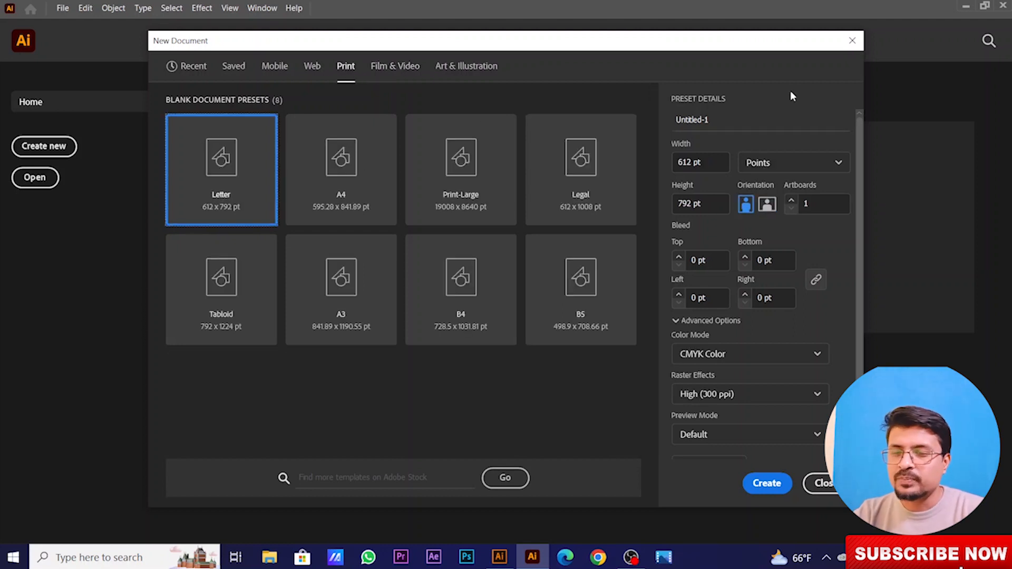
left_click(719, 120)
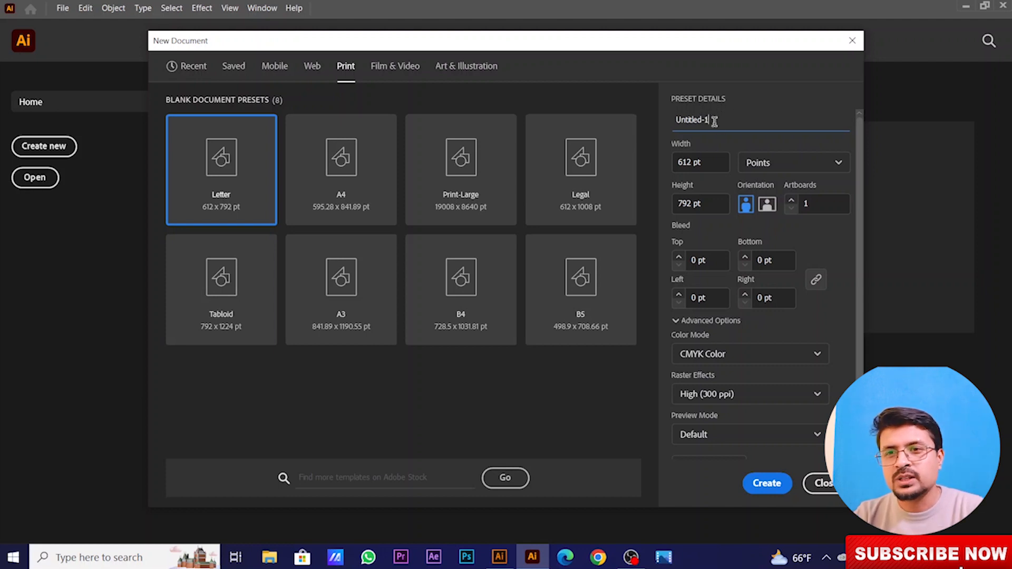
key("BackSpace")
key("BackSpace")
key("BackSpace")
key("BackSpace")
key("BackSpace")
key("BackSpace")
key("BackSpace")
key("BackSpace")
key("BackSpace")
key("BackSpace")
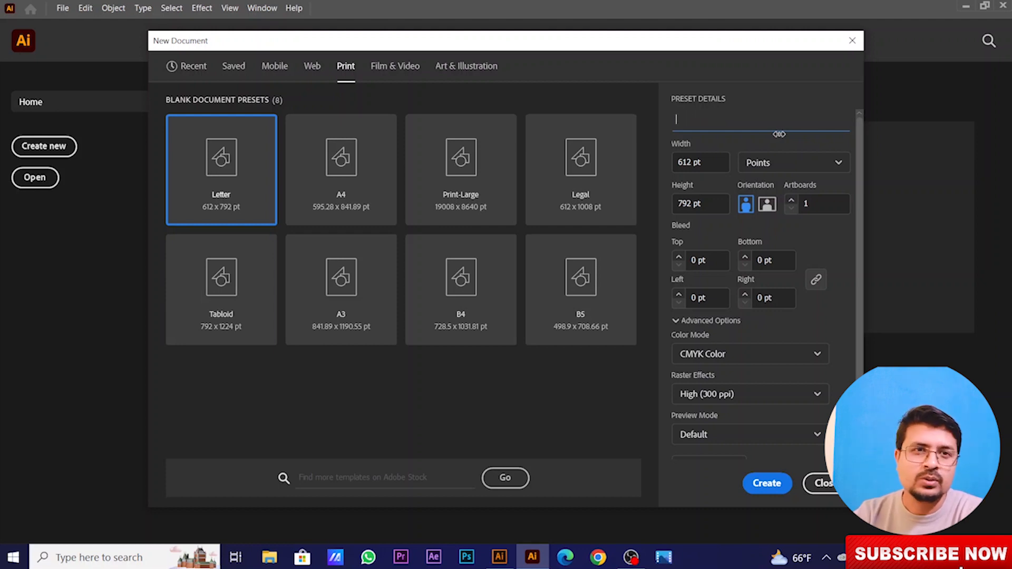
type("SS")
key("BackSpace")
key("BackSpace")
key("BackSpace")
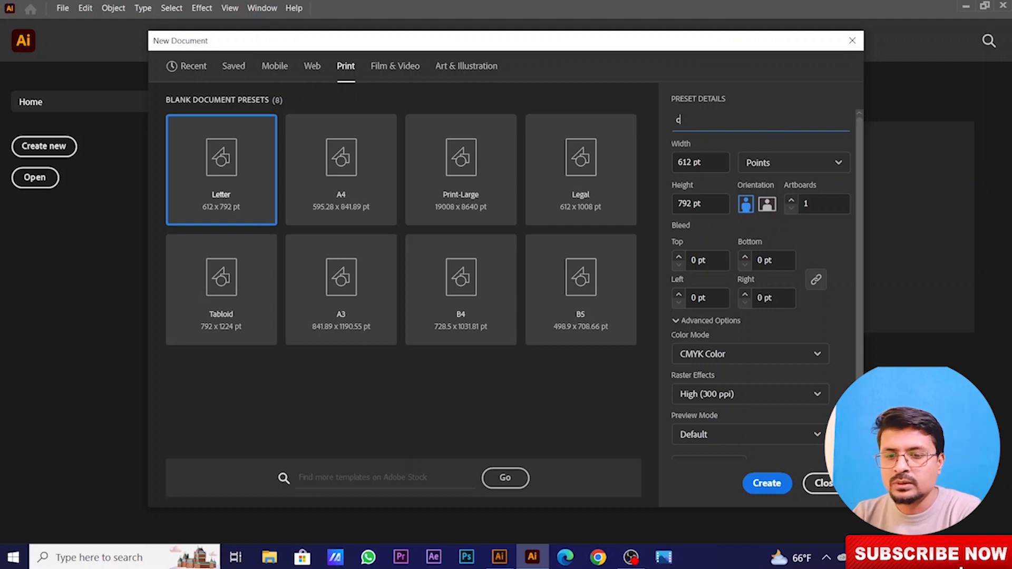
type("cLA")
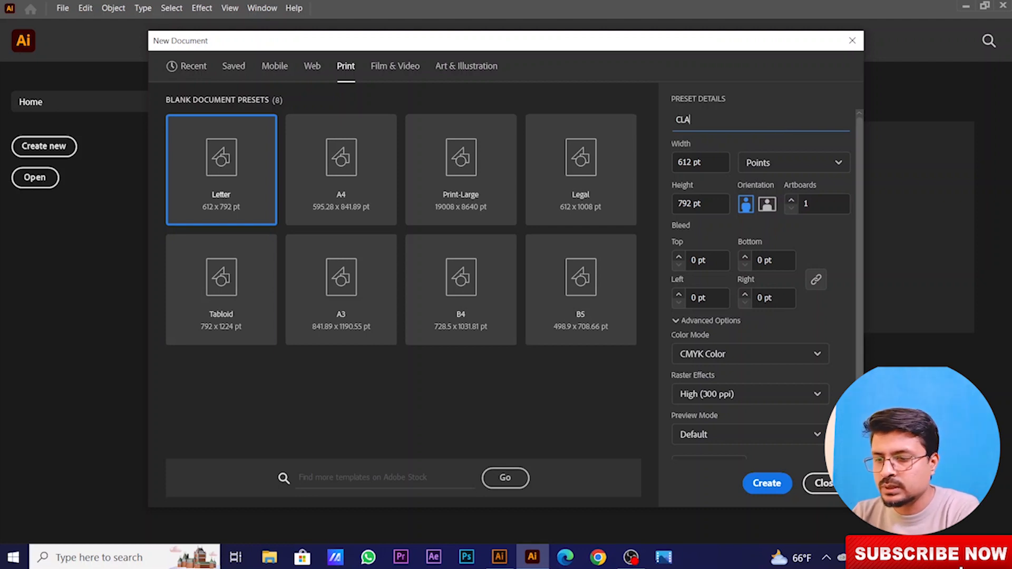
type("SS ")
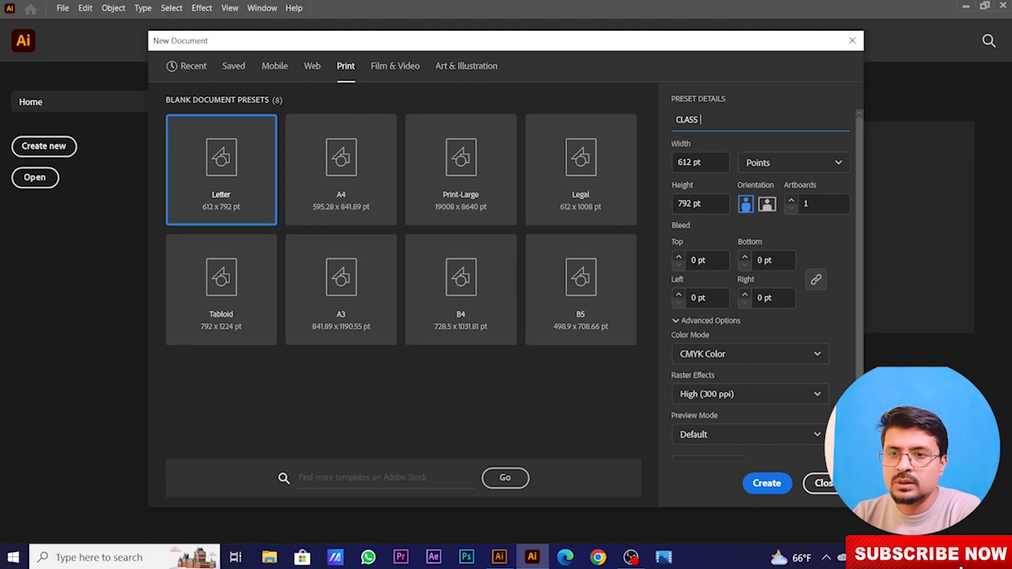
type("01")
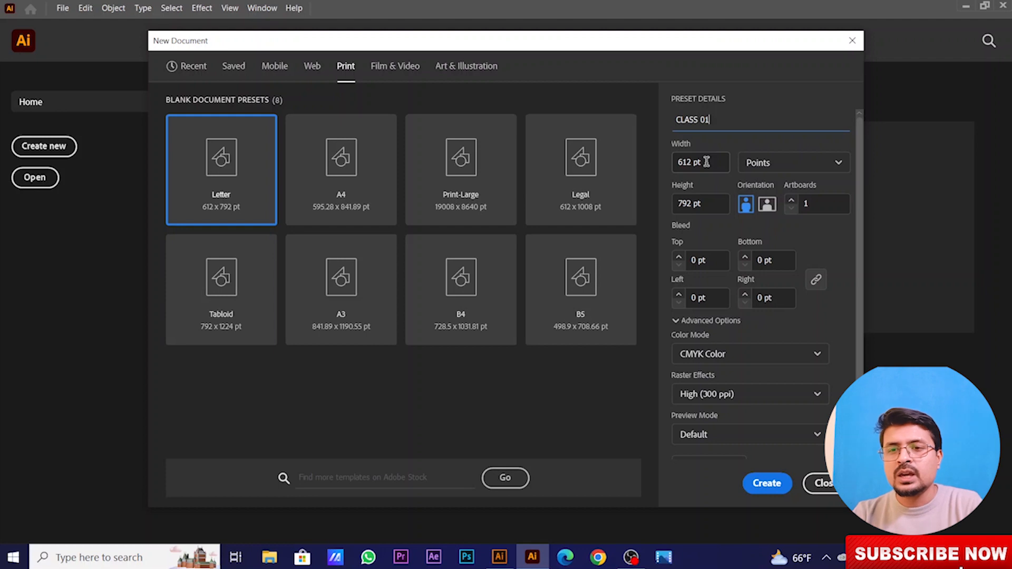
left_click(692, 143)
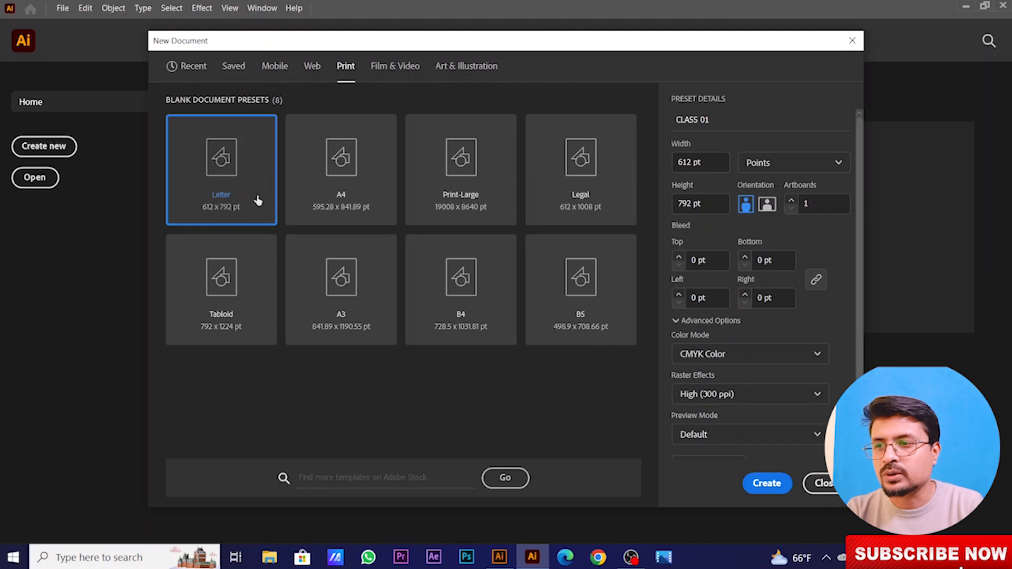
Pick the A4 print preset as the basis for the new document.
left_click(369, 194)
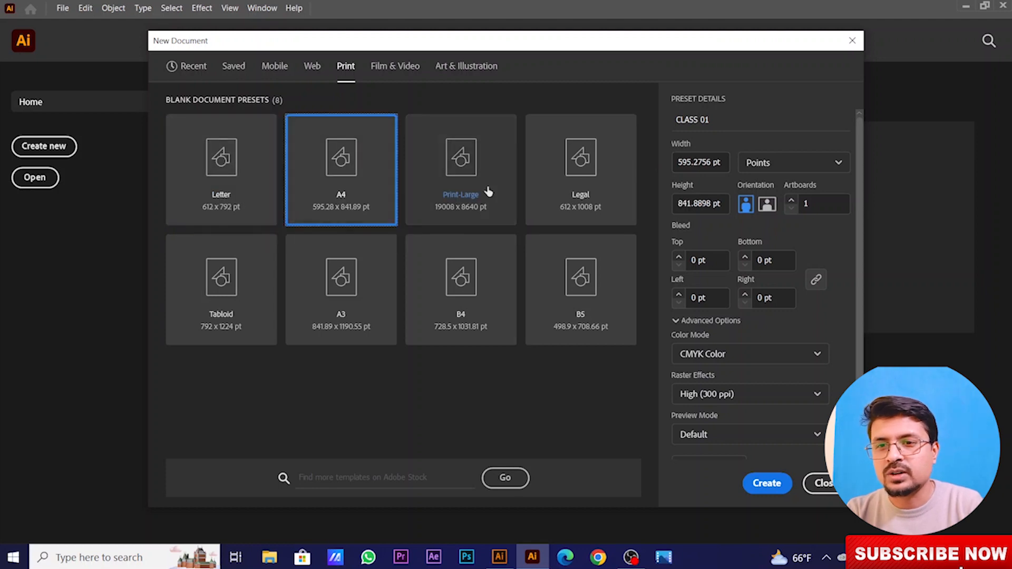
left_click(486, 191)
left_click(379, 192)
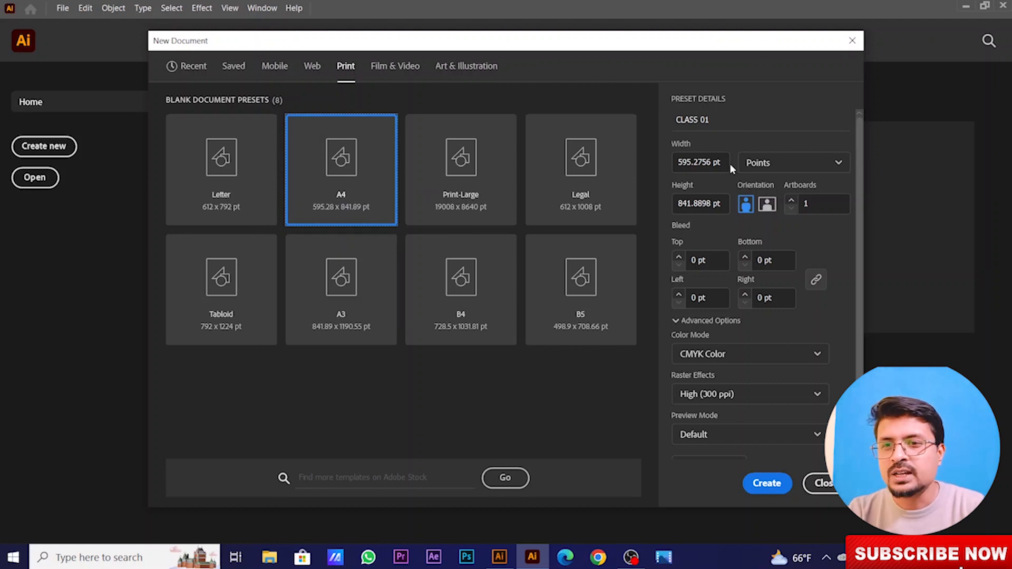
Review the available measurement units and set the document units to Pixels.
left_click(780, 168)
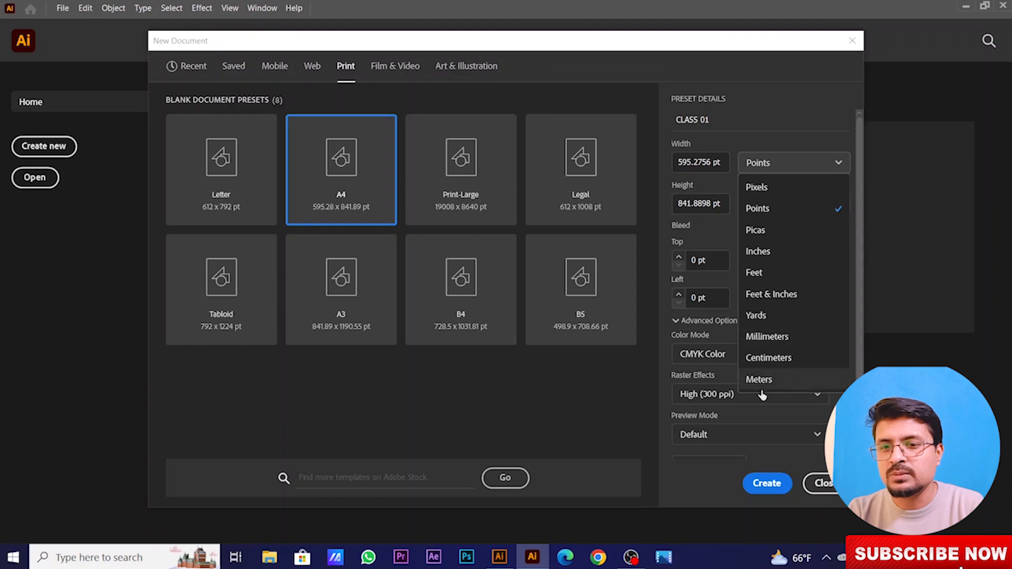
left_click(760, 132)
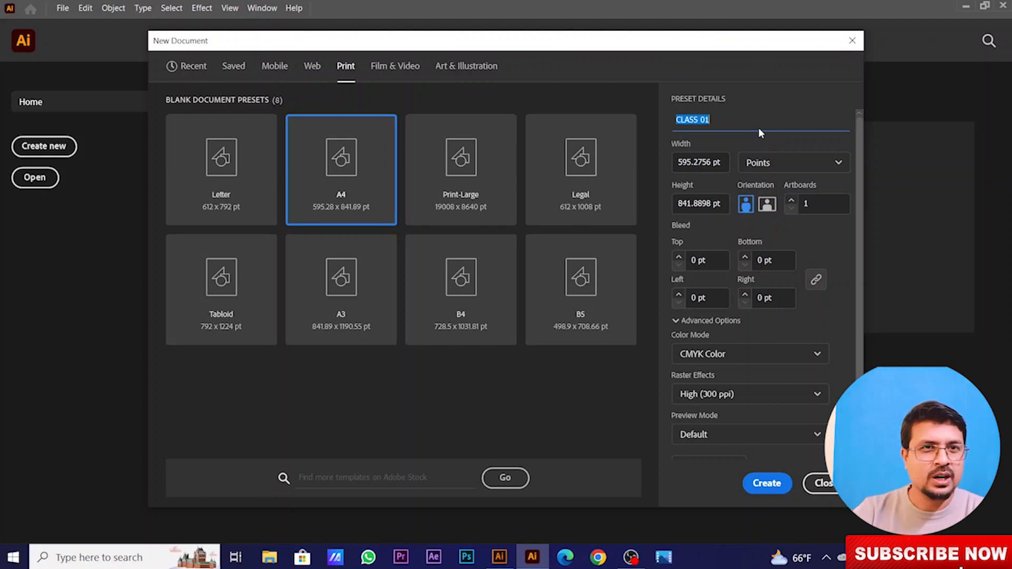
left_click(767, 169)
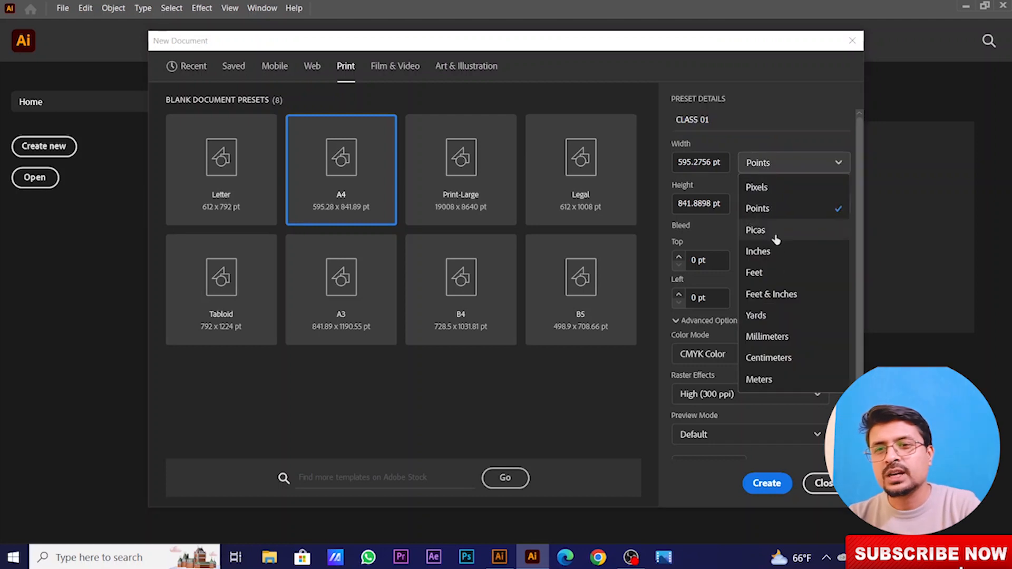
left_click(779, 189)
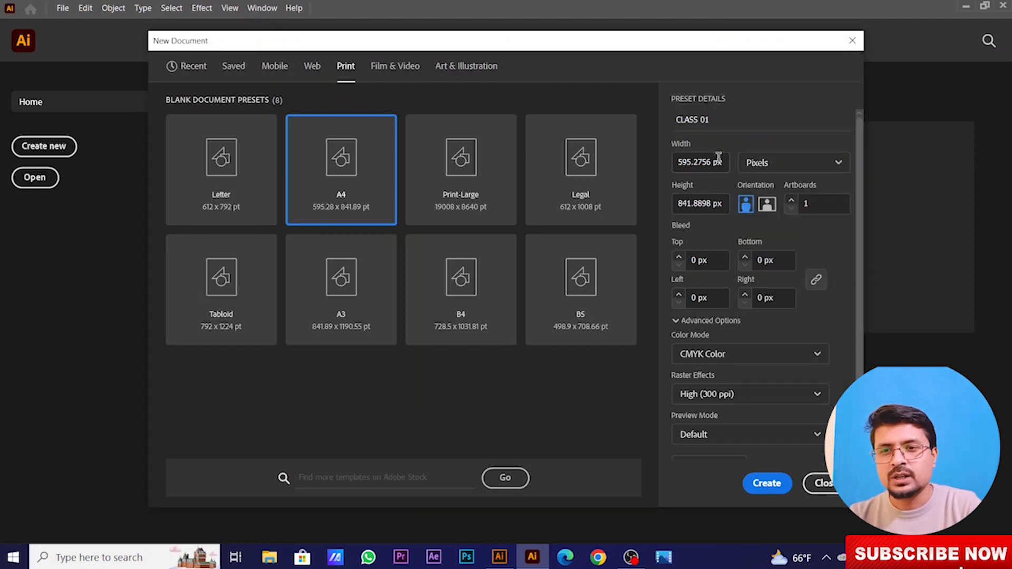
Set the new document's width to 800 px.
left_click(710, 161)
left_click(703, 159)
key("BackSpace")
key("BackSpace")
key("BackSpace")
key("BackSpace")
key("BackSpace")
key("BackSpace")
key("BackSpace")
key("BackSpace")
type("800")
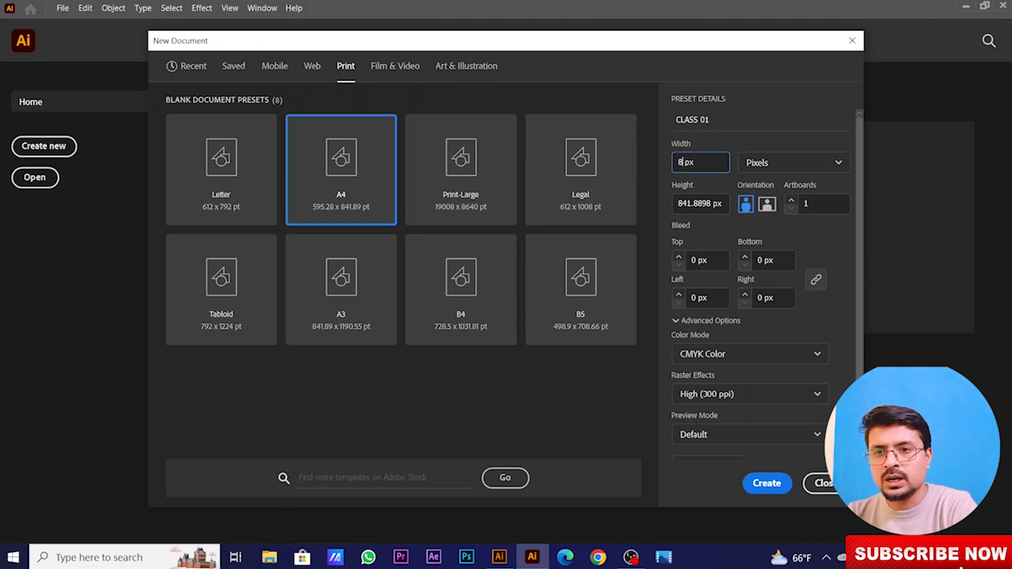
Set the new document's height to 800 px.
left_click(709, 203)
left_click(695, 203)
key("Delete")
key("Delete")
key("Delete")
key("Delete")
key("Delete")
key("BackSpace")
key("BackSpace")
key("BackSpace")
type("800")
left_click(761, 201)
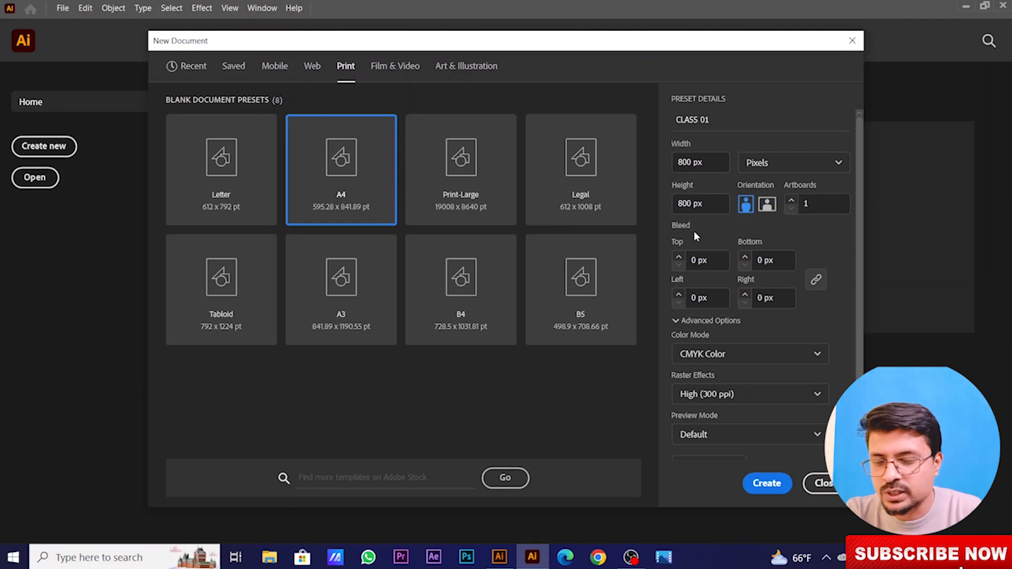
scroll(729, 287, "down", 1)
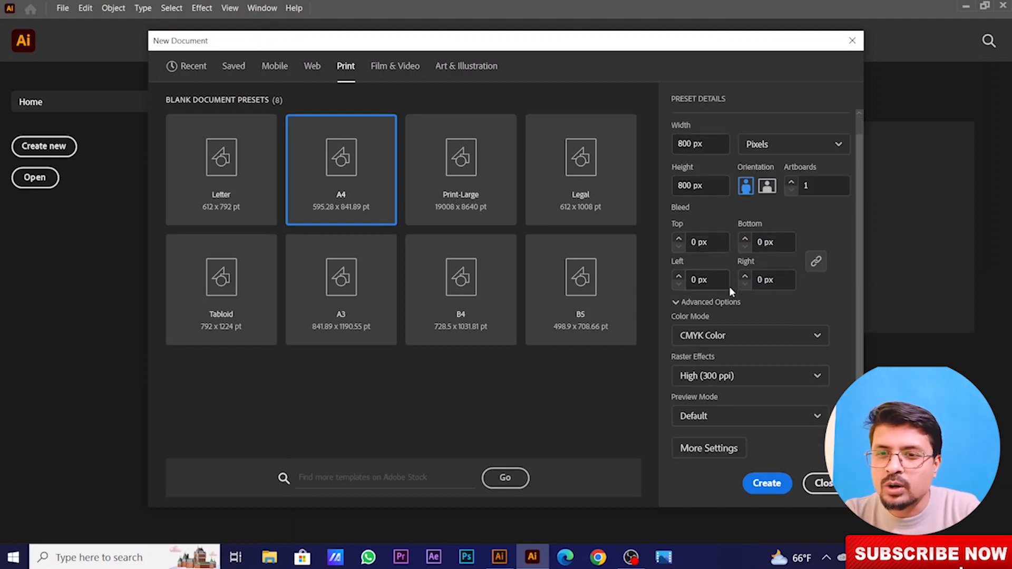
Review the color mode, raster effects and preview mode choices, selecting CMYK Color, High (300 ppi) and Default.
left_click(712, 335)
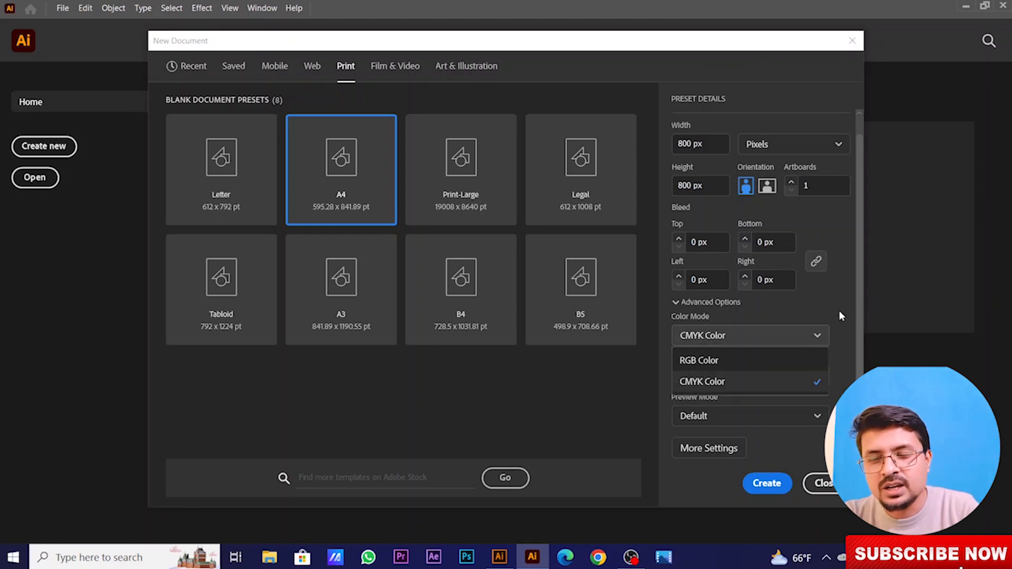
left_click(827, 384)
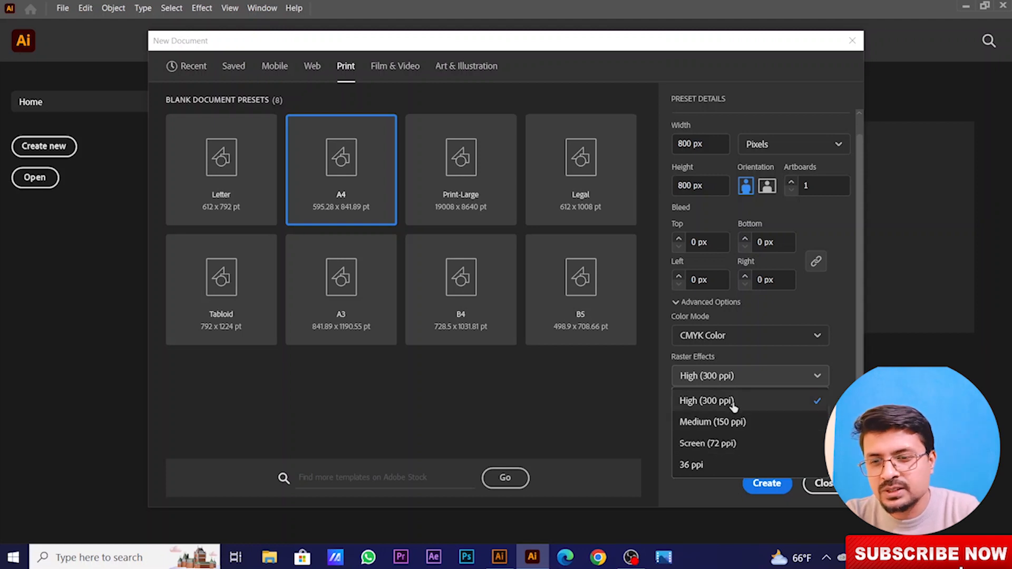
left_click(799, 406)
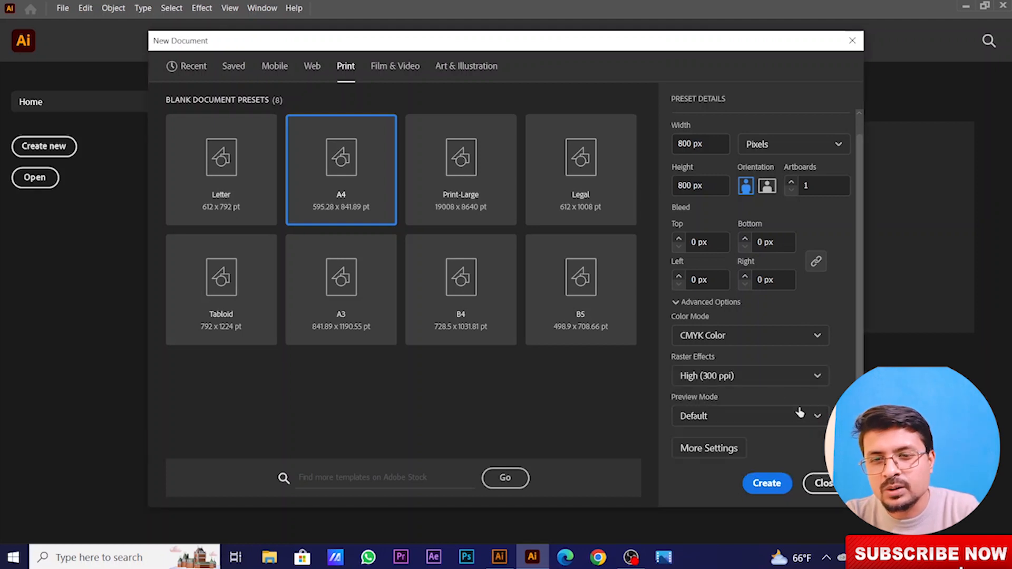
left_click(775, 384)
left_click(736, 401)
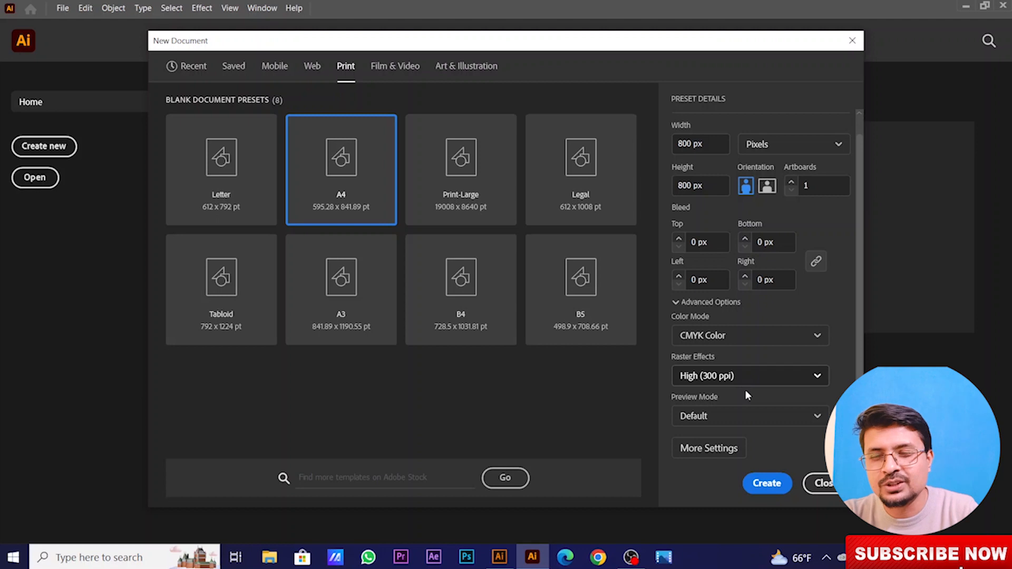
left_click(749, 419)
left_click(706, 441)
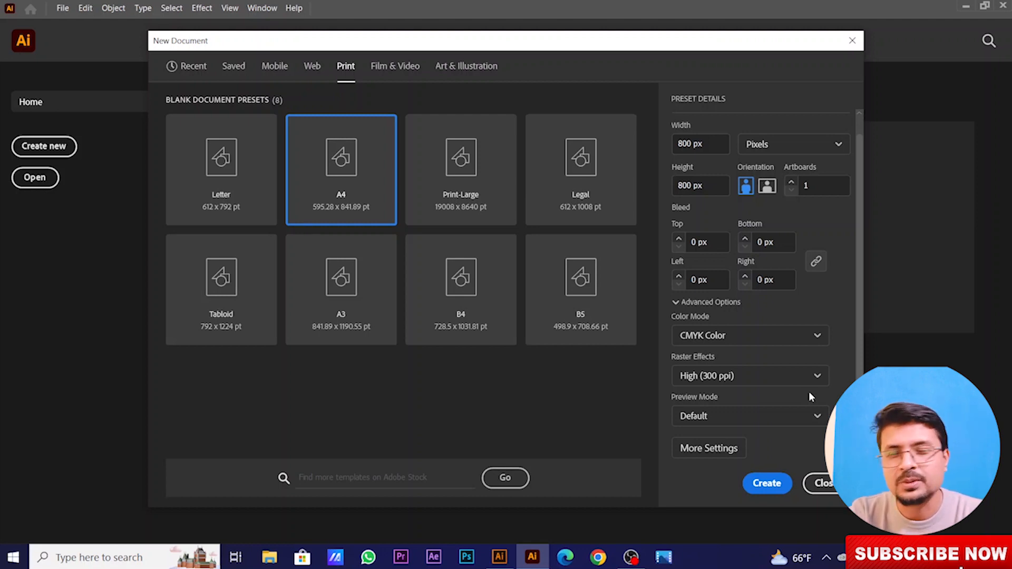
Create the CLASS 01 document with these settings and collapse the expanded Color panel.
scroll(704, 166, "up", 1)
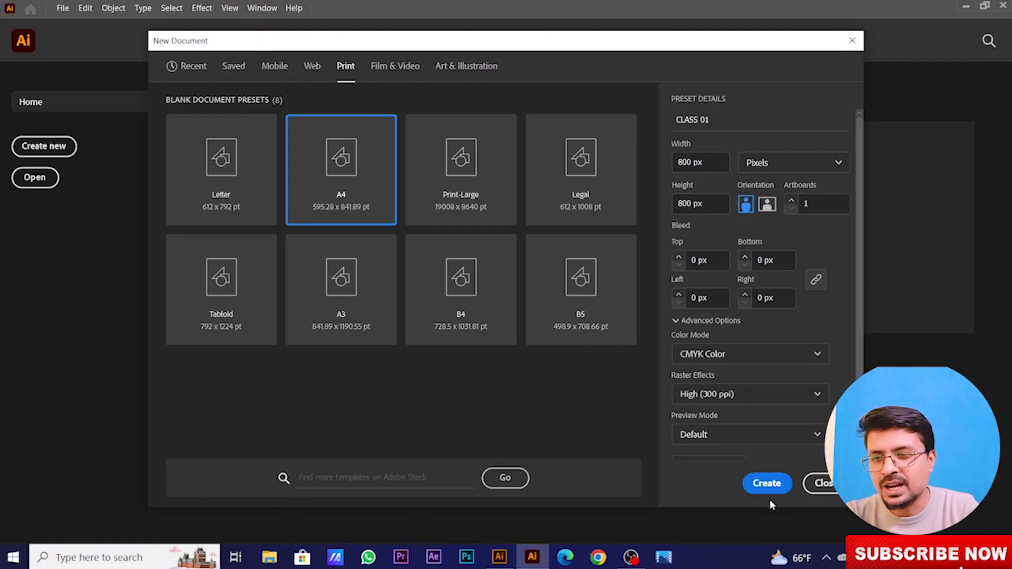
left_click(767, 483)
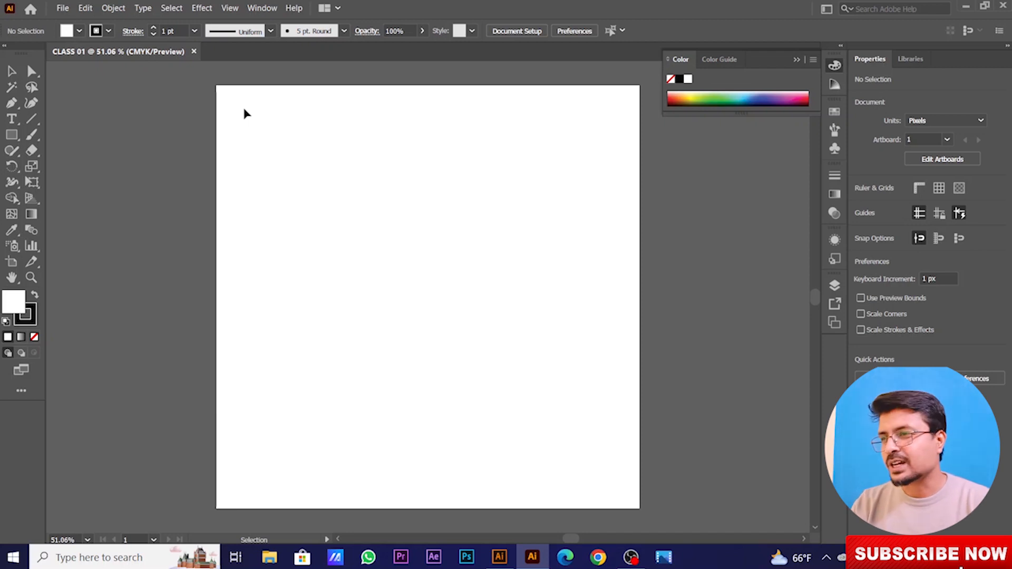
left_click(797, 59)
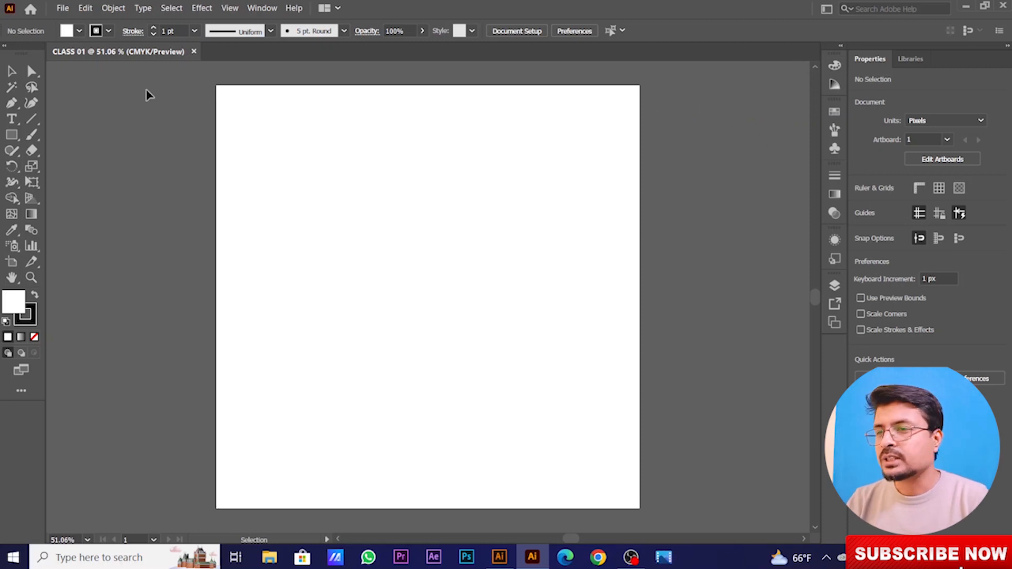
Undock the toolbar and the Properties panel, regroup Properties with Libraries, and dock the toolbar back at the workspace edge.
mouse_move(921, 47)
left_mouse_down()
mouse_move(920, 62)
mouse_move(920, 49)
left_mouse_up()
left_click_drag(14, 42, 51, 117)
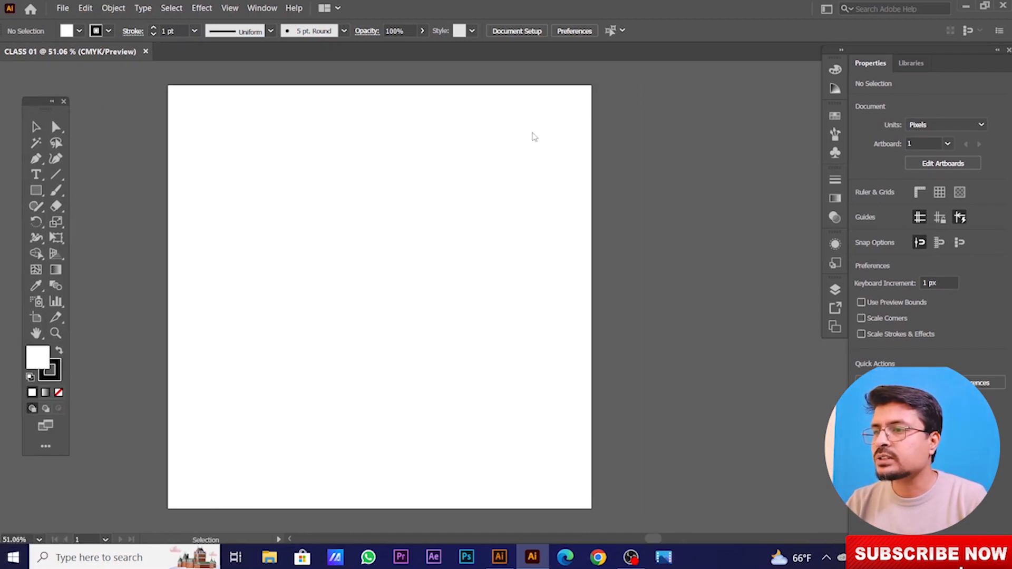
mouse_move(870, 63)
left_mouse_down()
mouse_move(787, 118)
mouse_move(730, 131)
mouse_move(640, 130)
mouse_move(829, 102)
mouse_move(888, 68)
left_mouse_up()
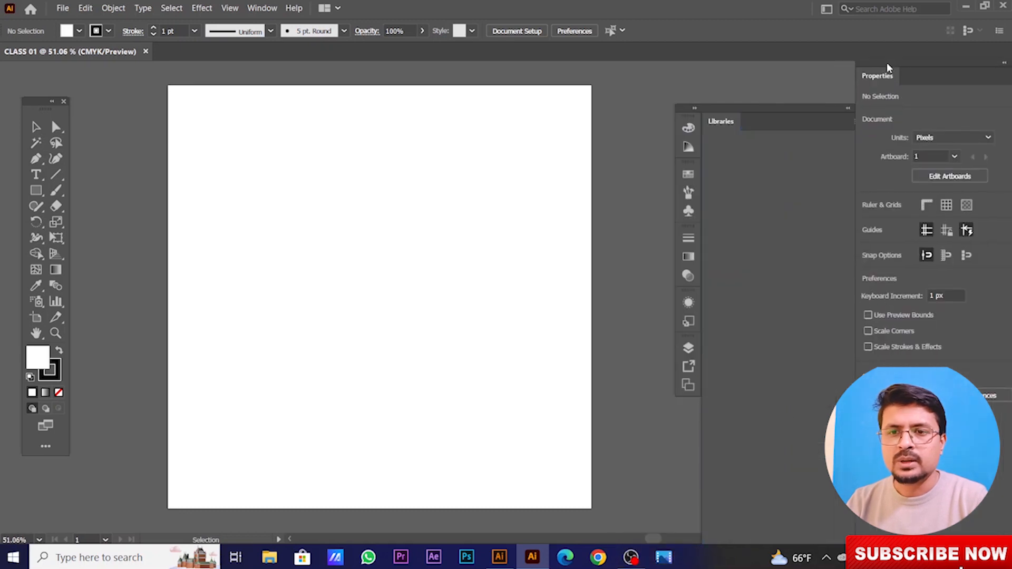
left_click_drag(781, 113, 916, 71)
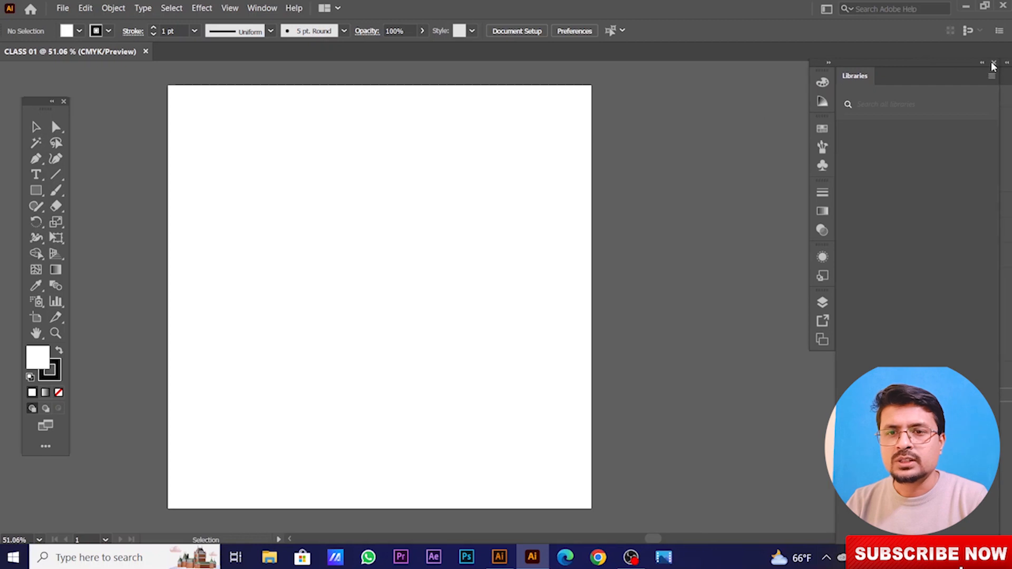
left_click(1005, 64)
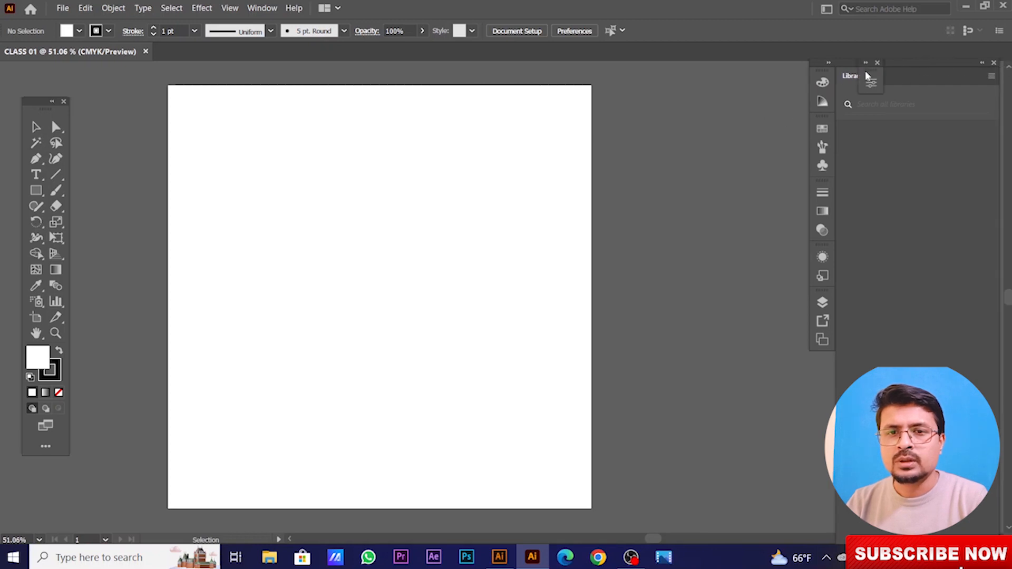
left_click_drag(869, 74, 898, 82)
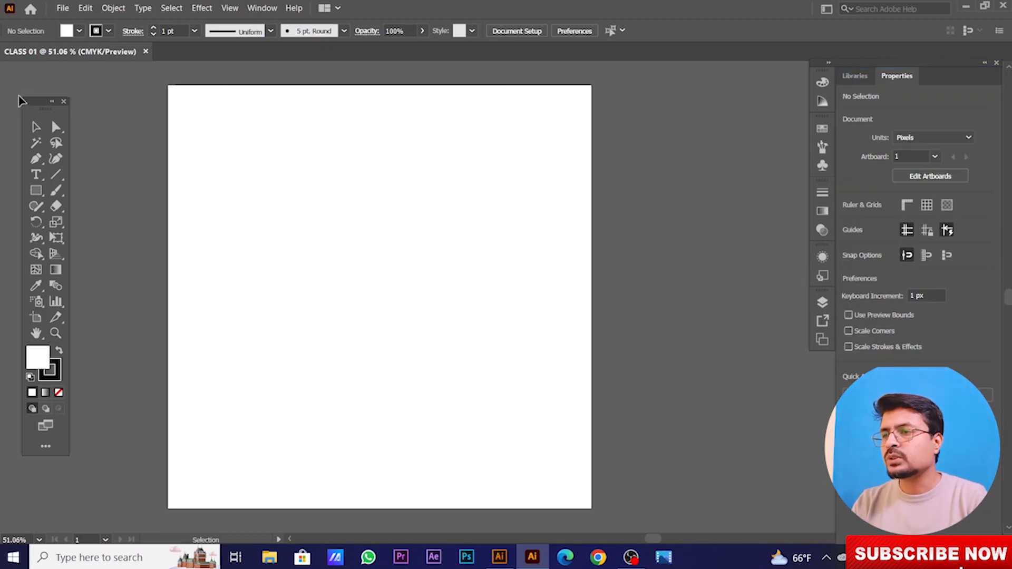
left_click_drag(21, 101, 6, 80)
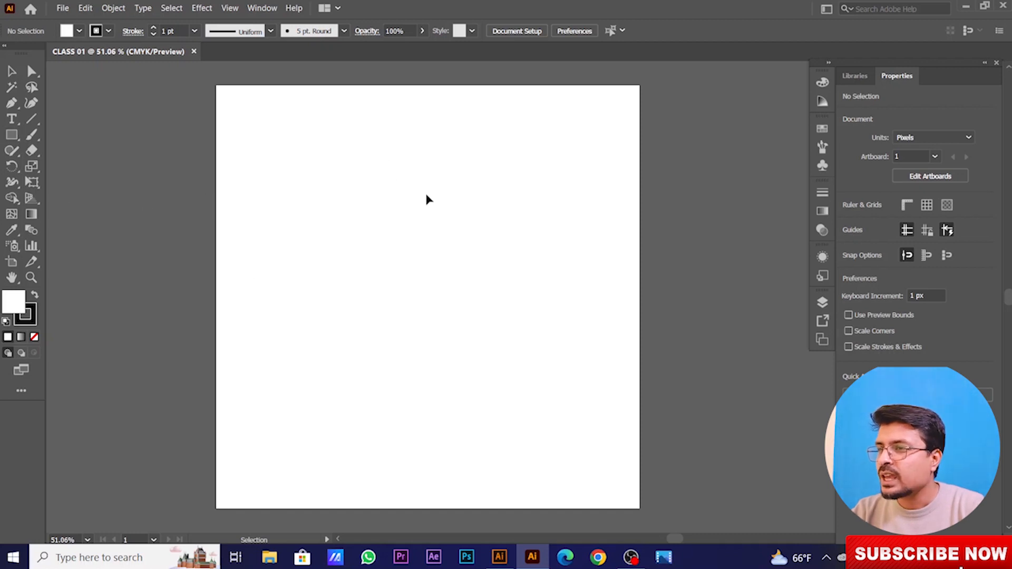
Examine the related tools grouped under the Type tool and return to the Selection tool.
left_click(12, 138)
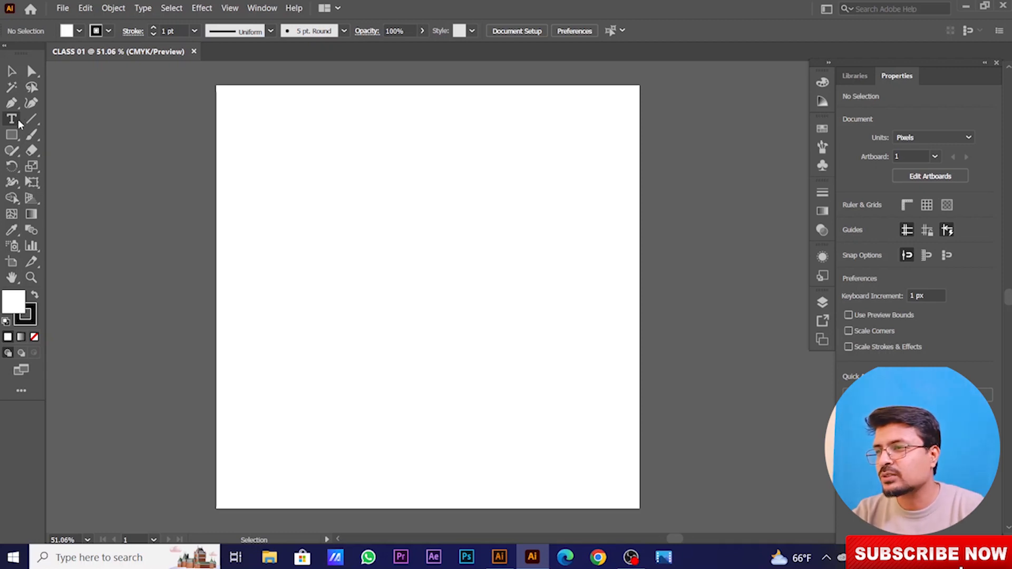
left_click(12, 119)
right_click(16, 121)
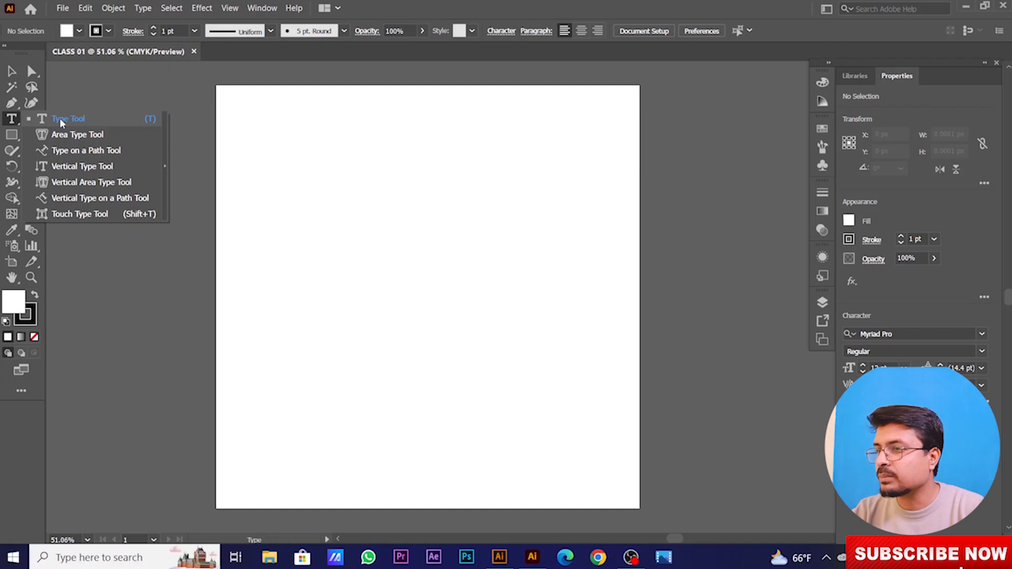
left_click(12, 70)
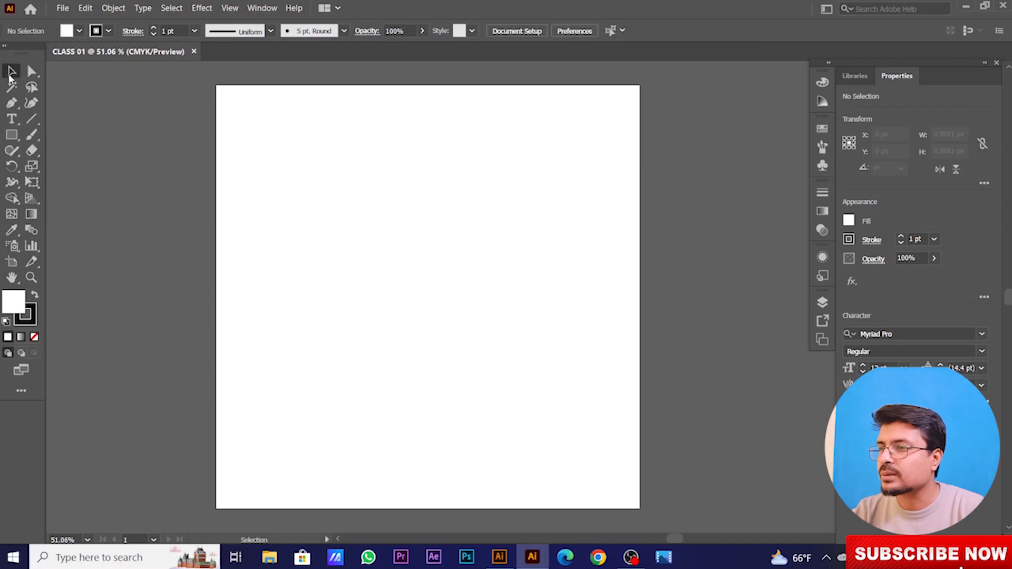
Draw a rectangle about 213 x 166 px and move it toward the artboard's upper-left area, centered near X 207.5 px, Y 150 px.
left_click(17, 135)
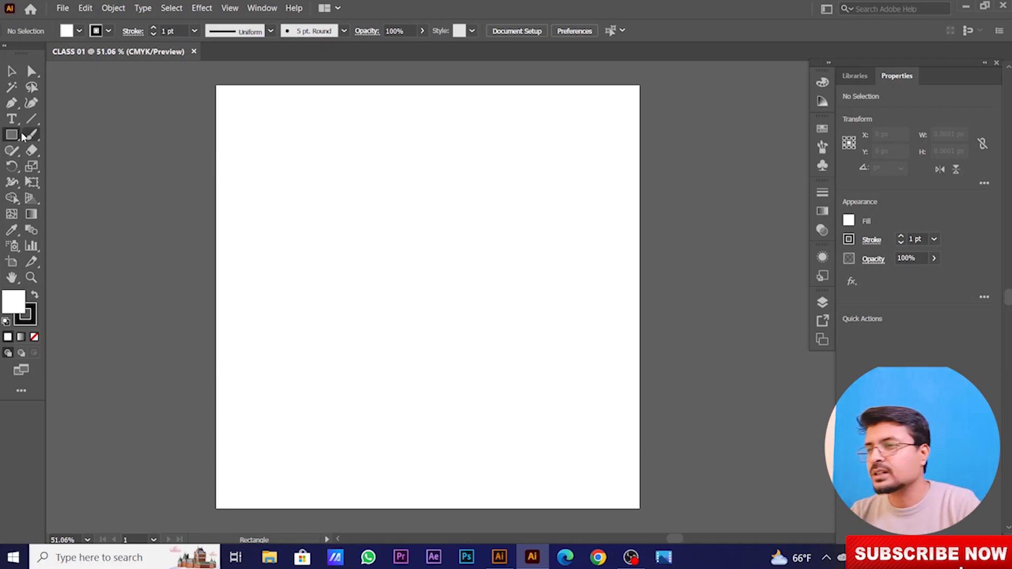
left_click_drag(357, 181, 471, 268)
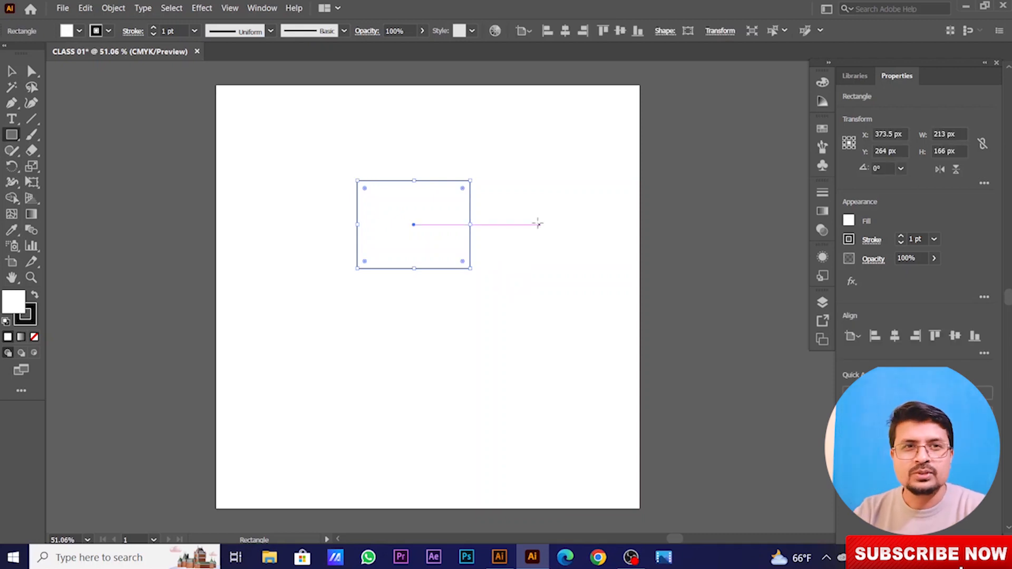
key("v")
left_click(558, 257)
left_click_drag(449, 248, 360, 189)
Move the rectangle close to the artboard's upper-left corner, centered at about X 119 px, Y 98 px, and deselect it.
left_click(12, 135)
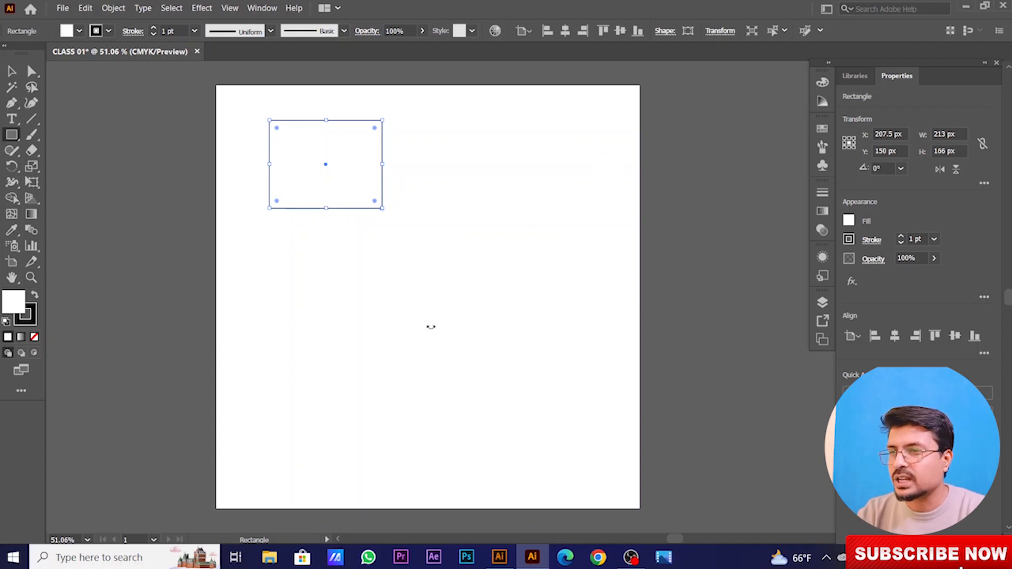
left_click(11, 72)
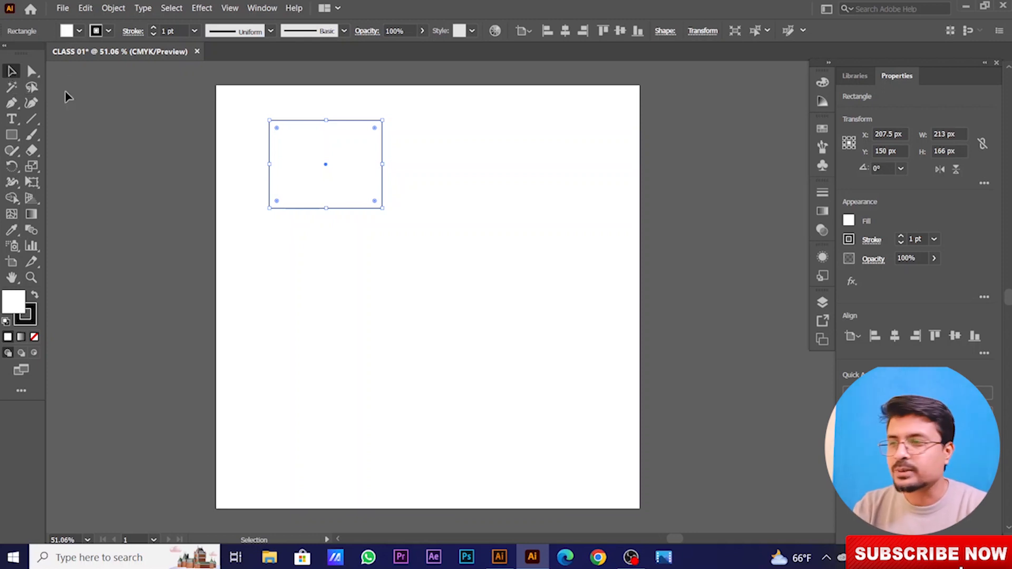
left_click_drag(332, 182, 313, 173)
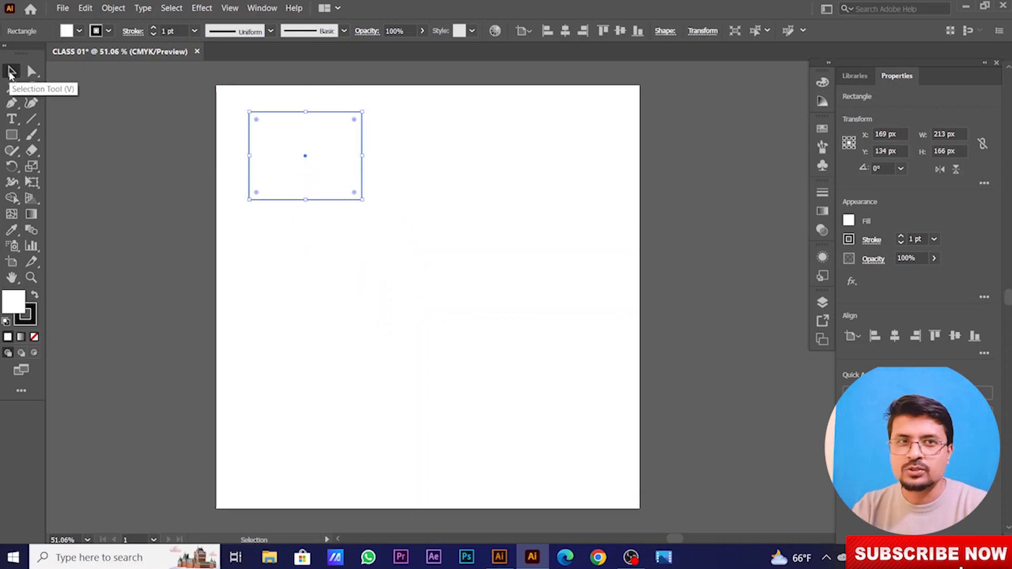
left_click(11, 72)
left_click_drag(327, 171, 308, 159)
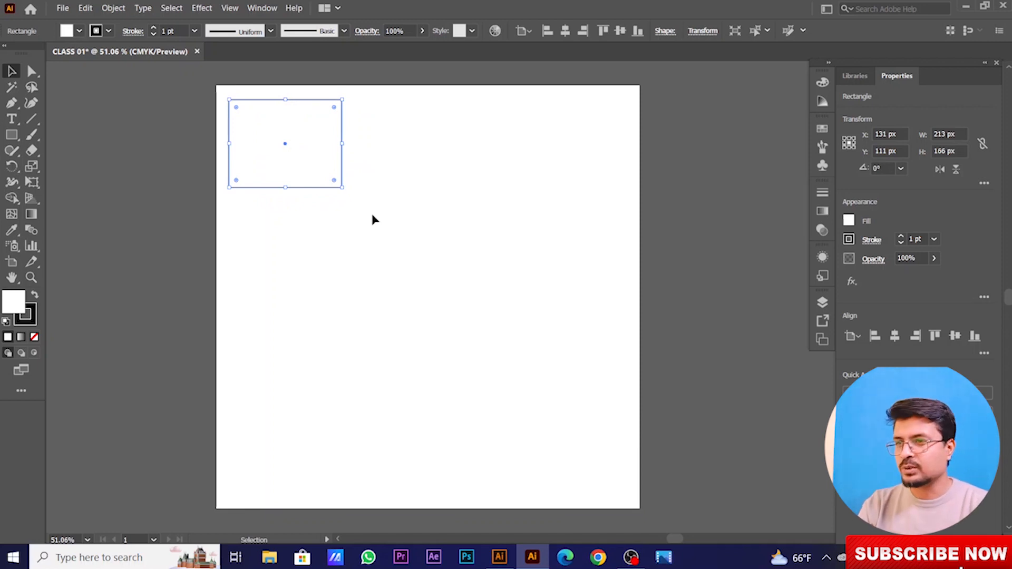
mouse_move(319, 174)
left_mouse_down()
mouse_move(643, 464)
mouse_move(605, 481)
mouse_move(583, 164)
mouse_move(293, 439)
mouse_move(477, 251)
mouse_move(473, 217)
mouse_move(479, 230)
mouse_move(404, 185)
mouse_move(306, 168)
left_mouse_up()
left_click(412, 210)
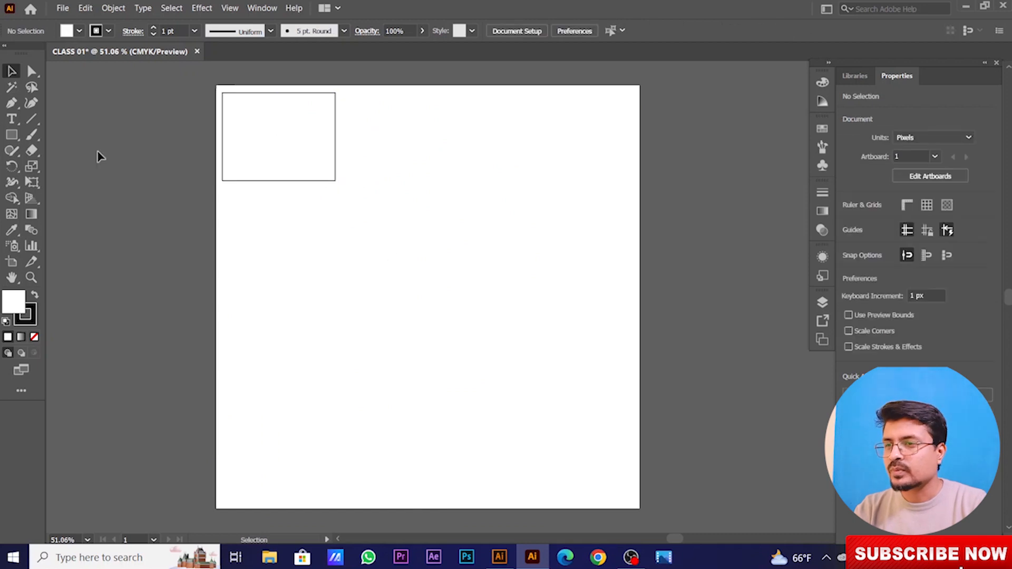
Select only the rectangle's upper-right anchor point with the Direct Selection tool.
left_click(32, 71)
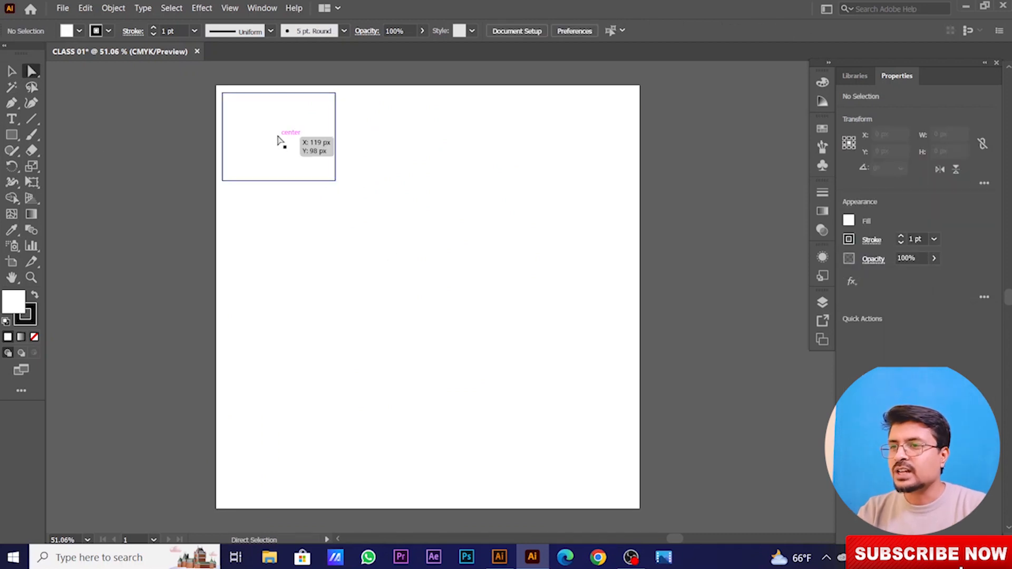
left_click(11, 72)
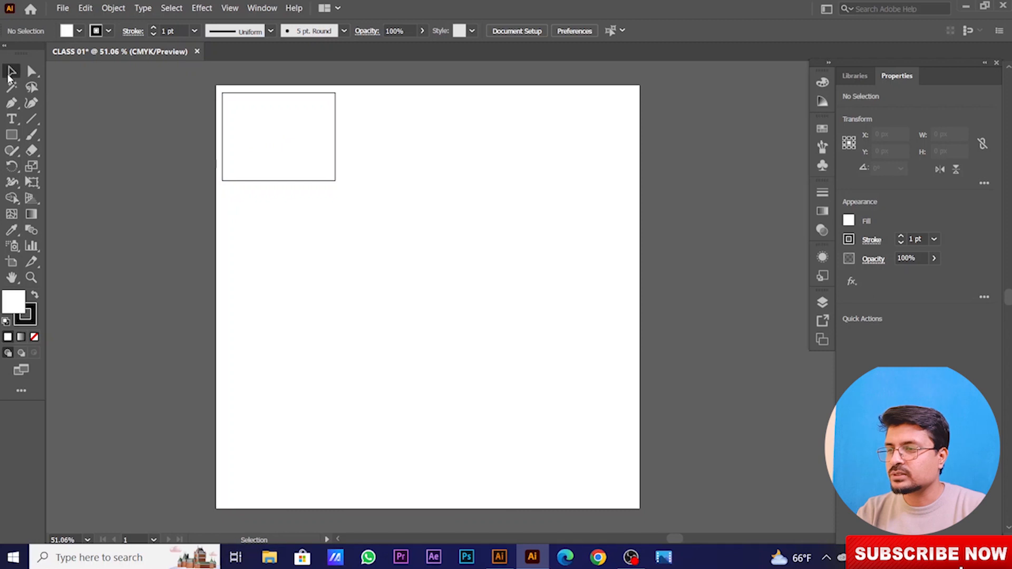
left_click(31, 75)
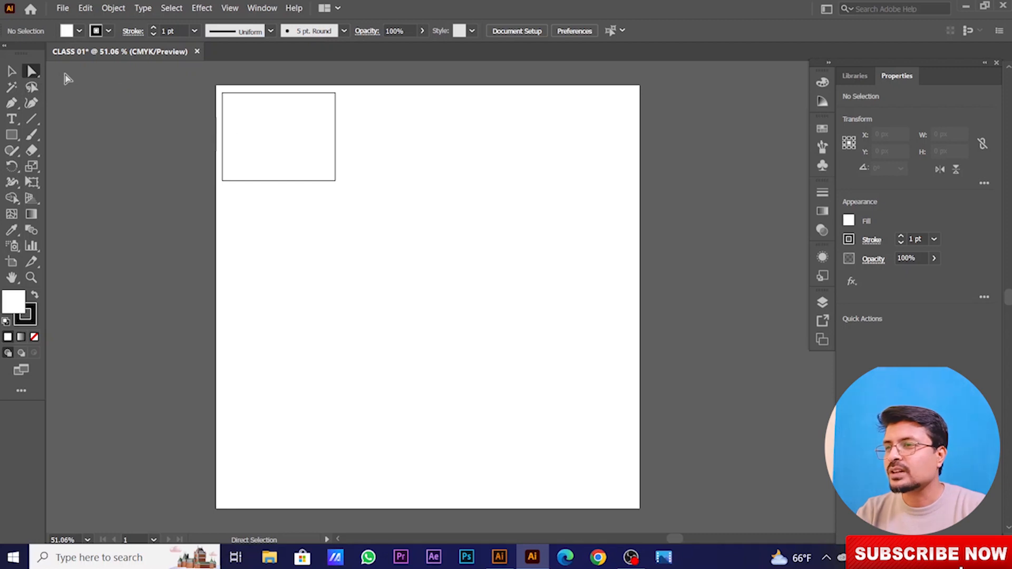
left_click(298, 149)
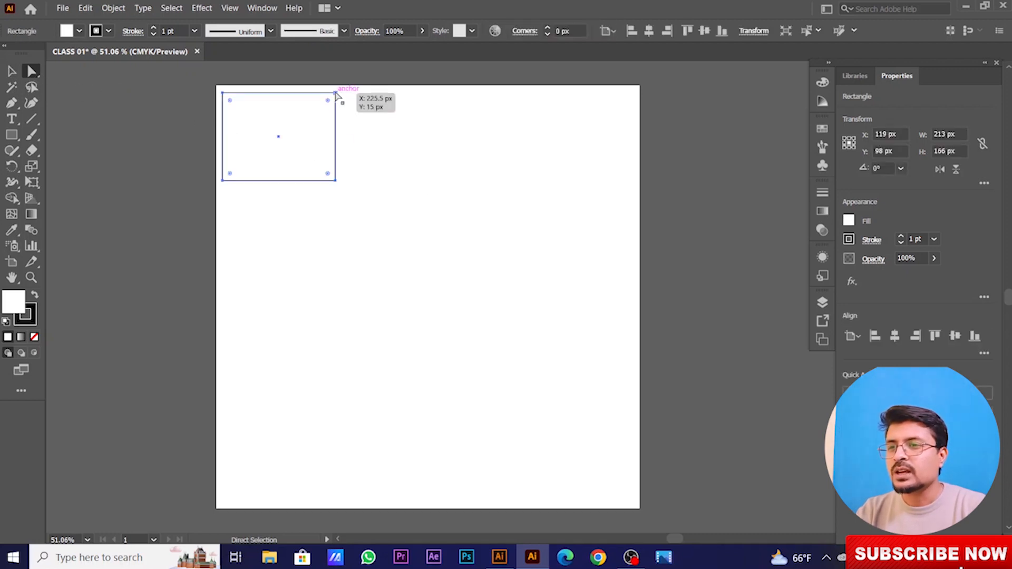
left_click(336, 93)
Move the whole rectangle slightly down with the Selection tool, to about X 120 px, Y 114 px, and deselect it.
left_click(11, 71)
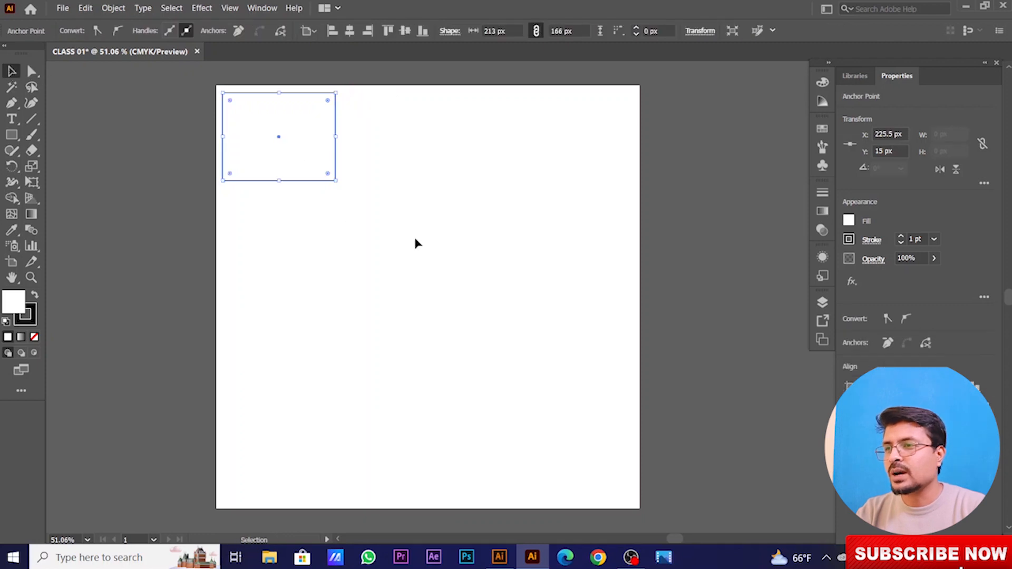
left_click(416, 242)
mouse_move(287, 142)
left_mouse_down()
mouse_move(345, 220)
mouse_move(431, 289)
mouse_move(565, 161)
mouse_move(325, 145)
mouse_move(282, 154)
left_mouse_up()
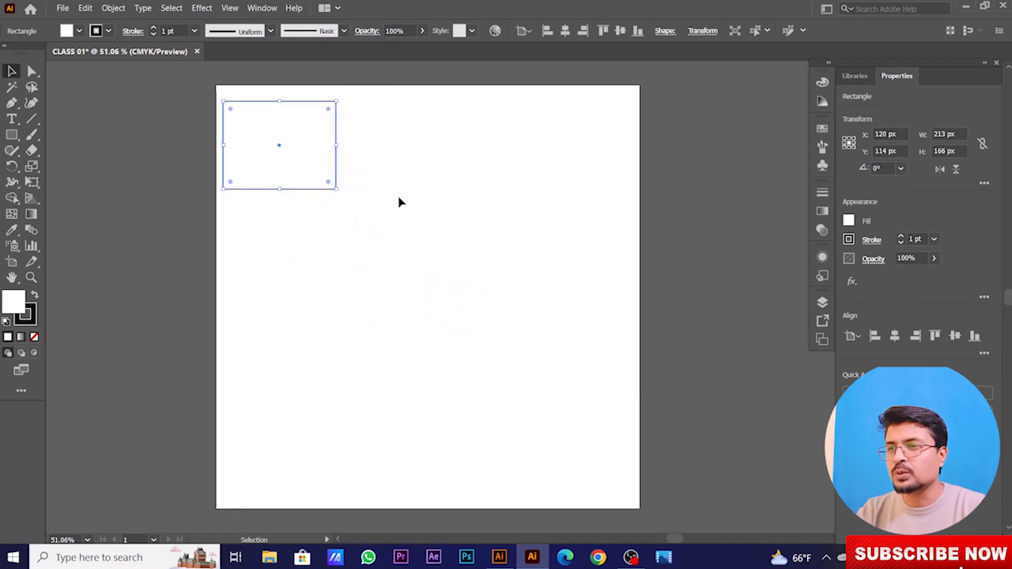
left_click(398, 196)
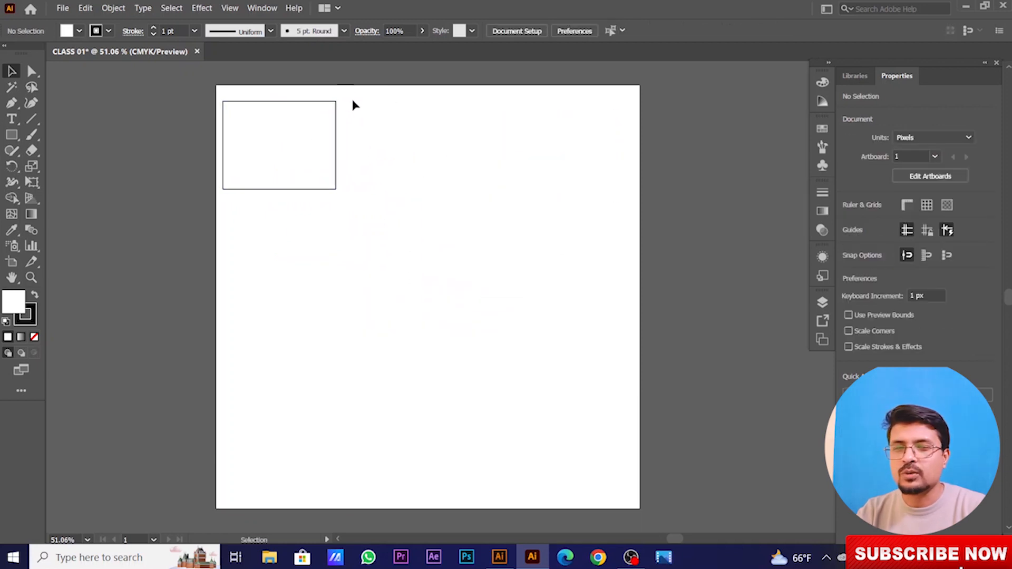
Stretch the rectangle's upper-right anchor point horizontally to about X 527 px, undo the change, and deselect the shape.
left_click(32, 71)
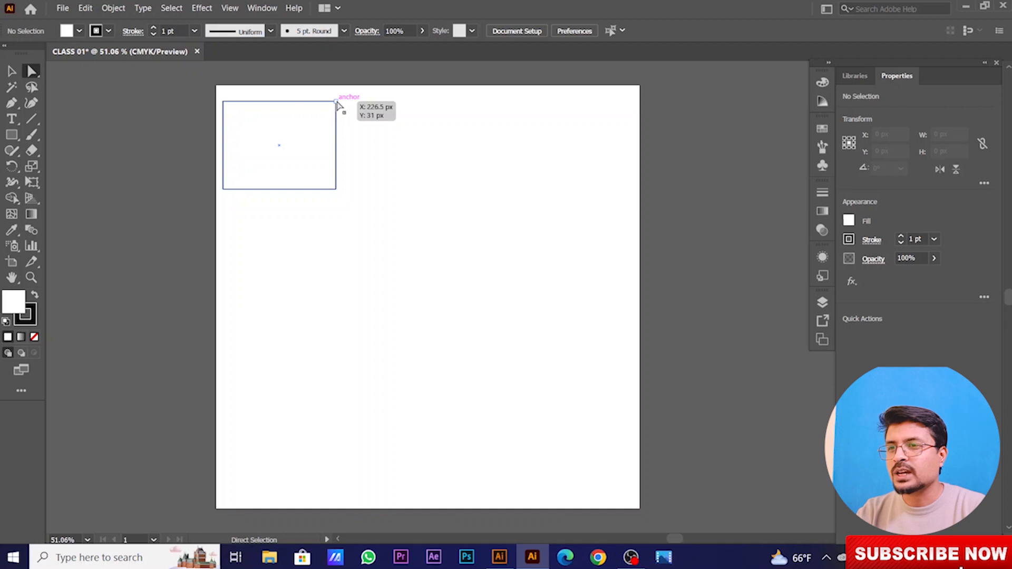
left_click_drag(337, 103, 489, 104)
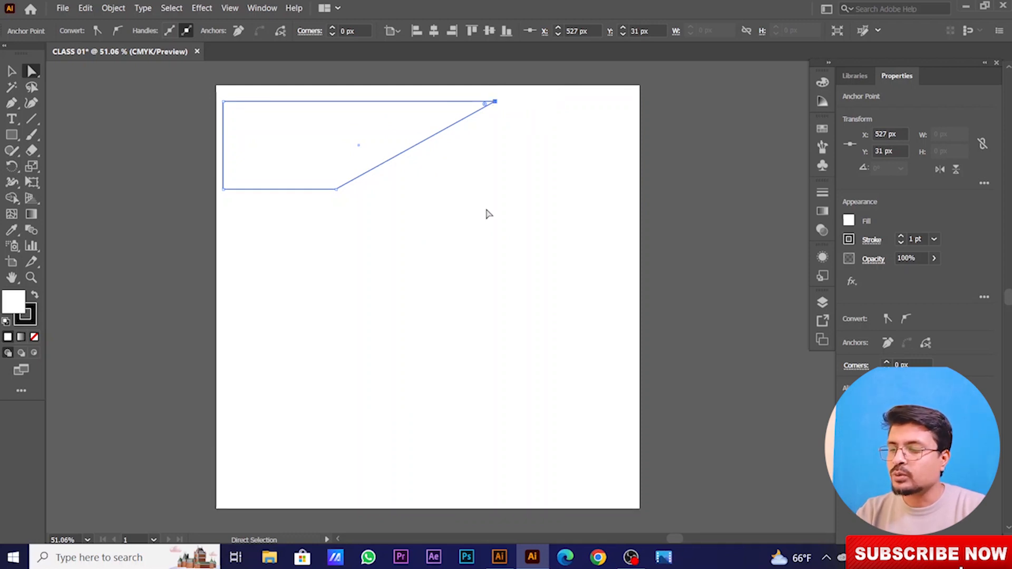
key("ctrl+z")
key("ctrl+z")
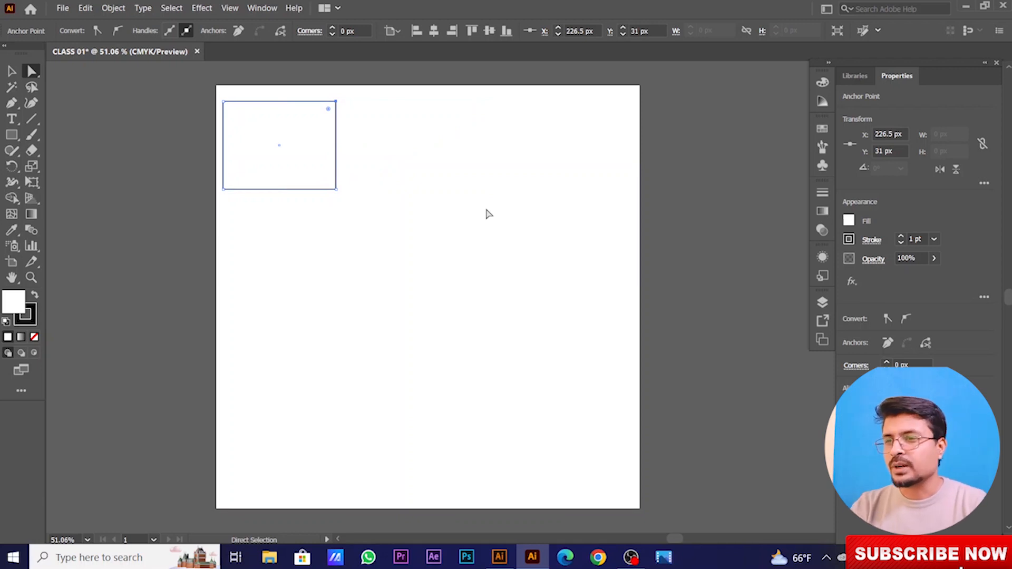
left_click(487, 214)
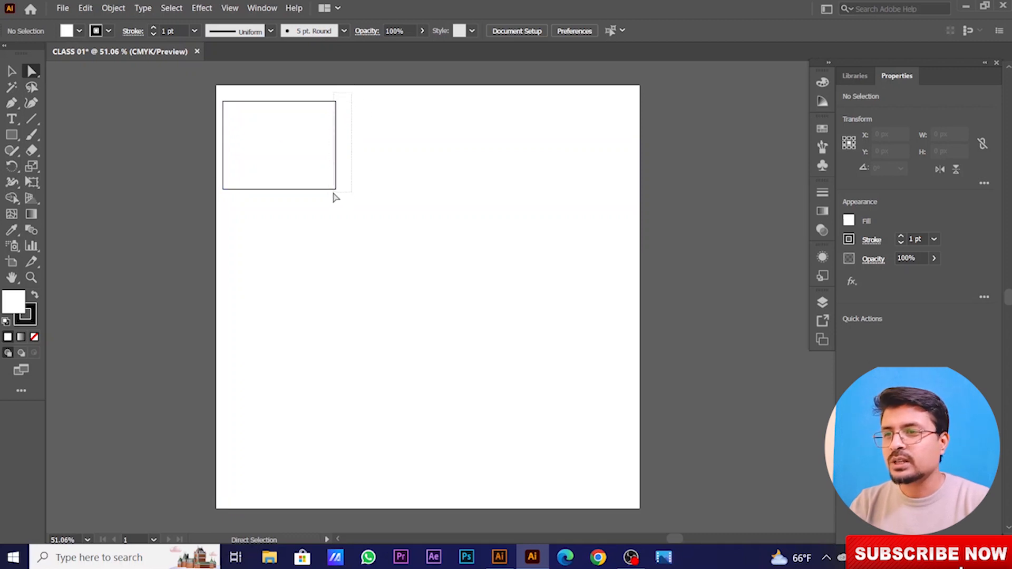
Narrow the upper-left rectangle to about half its width by shifting its right edge inward with the Direct Selection tool, then deselect it.
left_click(334, 127)
left_click_drag(335, 103, 279, 103)
left_click(367, 192)
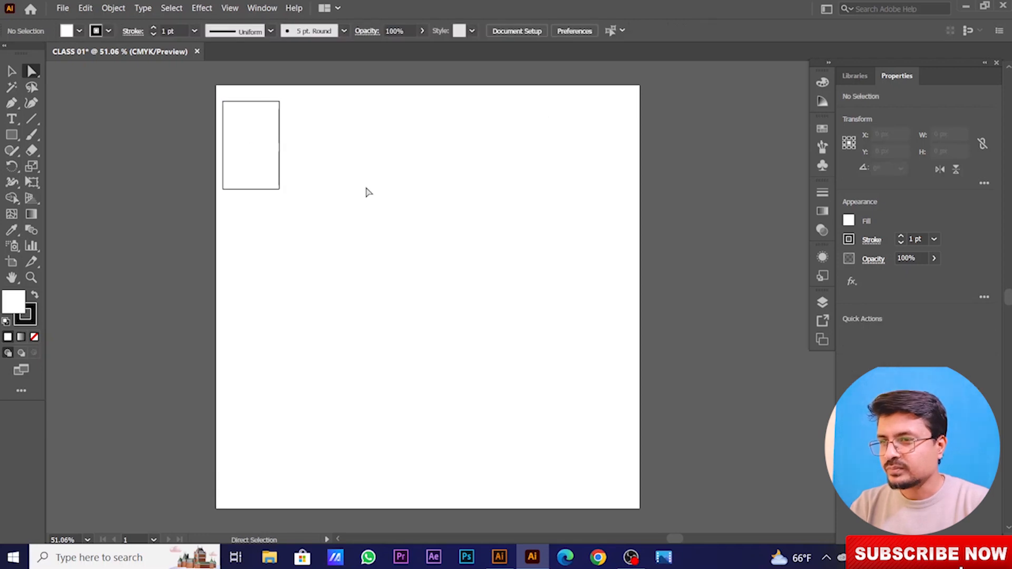
Draw a circle about 203 px in diameter with the Ellipse tool in the upper middle of the artboard and deselect it.
left_click(11, 72)
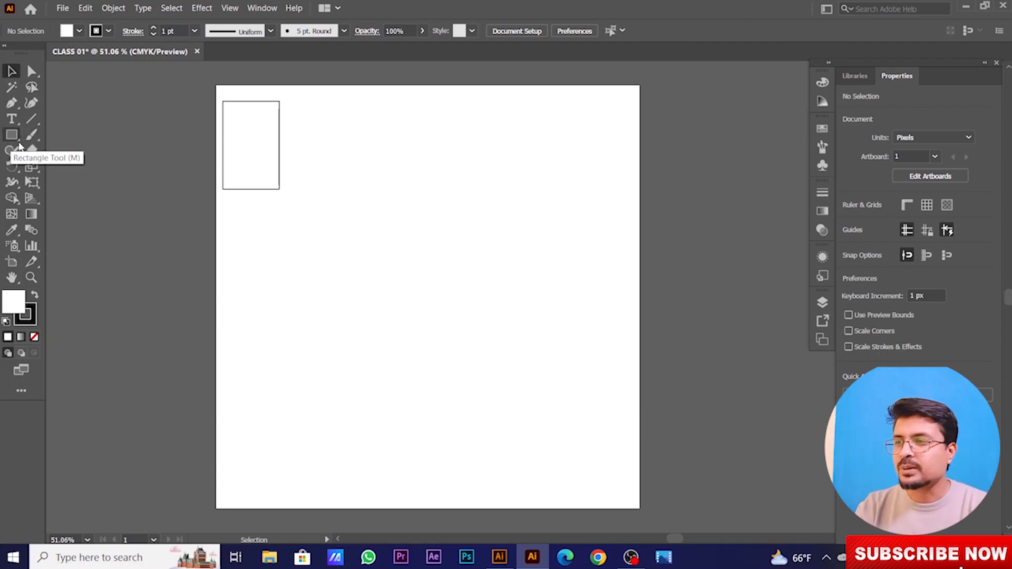
left_click(18, 143)
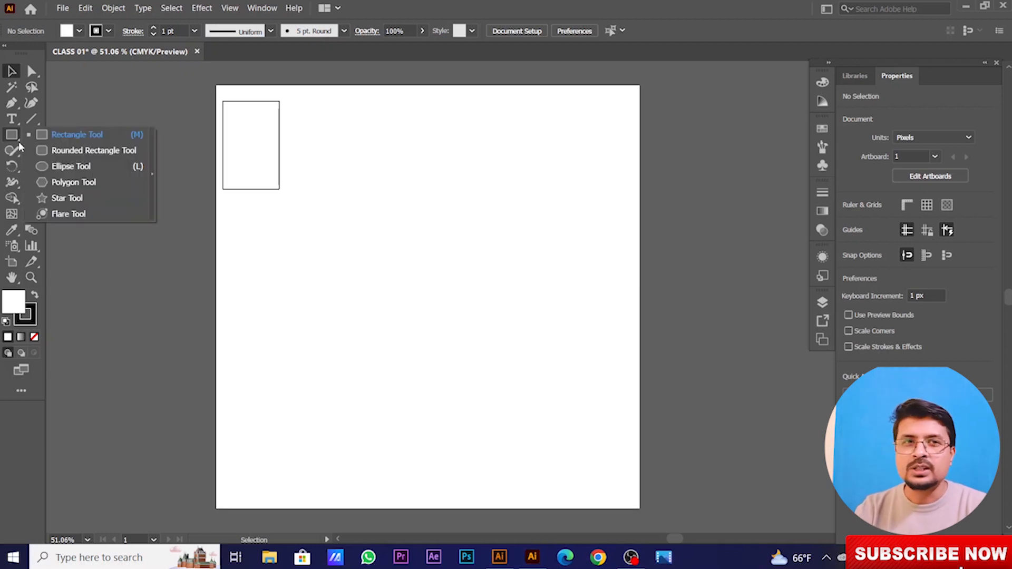
left_click(74, 166)
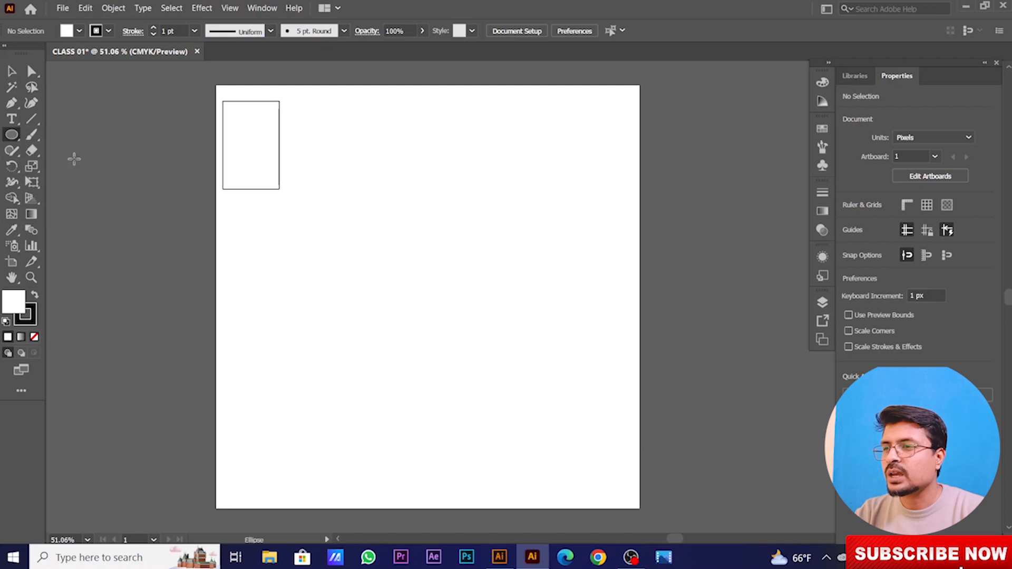
left_click_drag(388, 153, 496, 261)
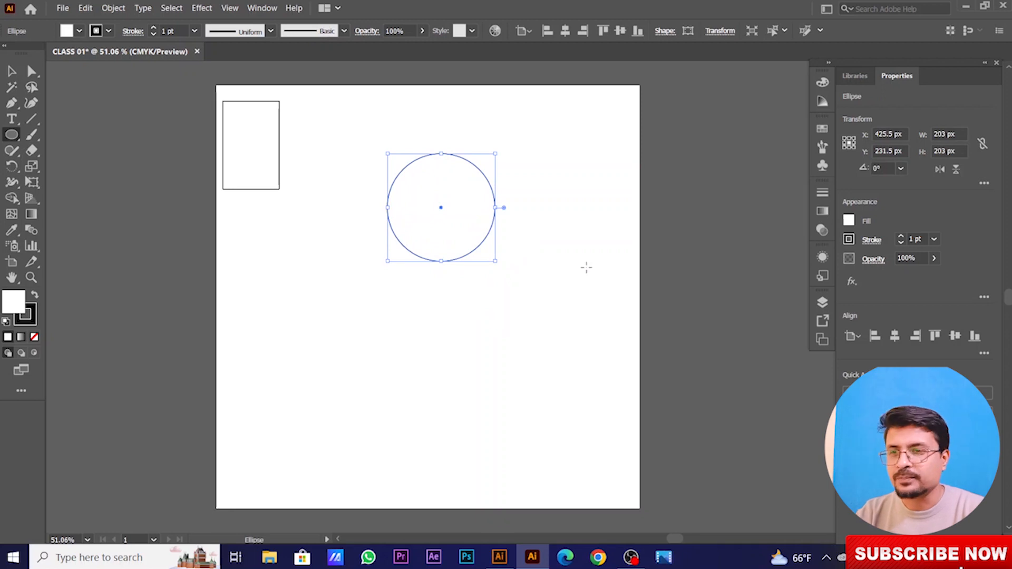
key("v")
left_click(290, 287)
Draw a rectangle about 236 x 258 px with the Rectangle tool, below and left of the circle.
left_click_drag(7, 139, 37, 134)
left_click_drag(283, 256, 408, 393)
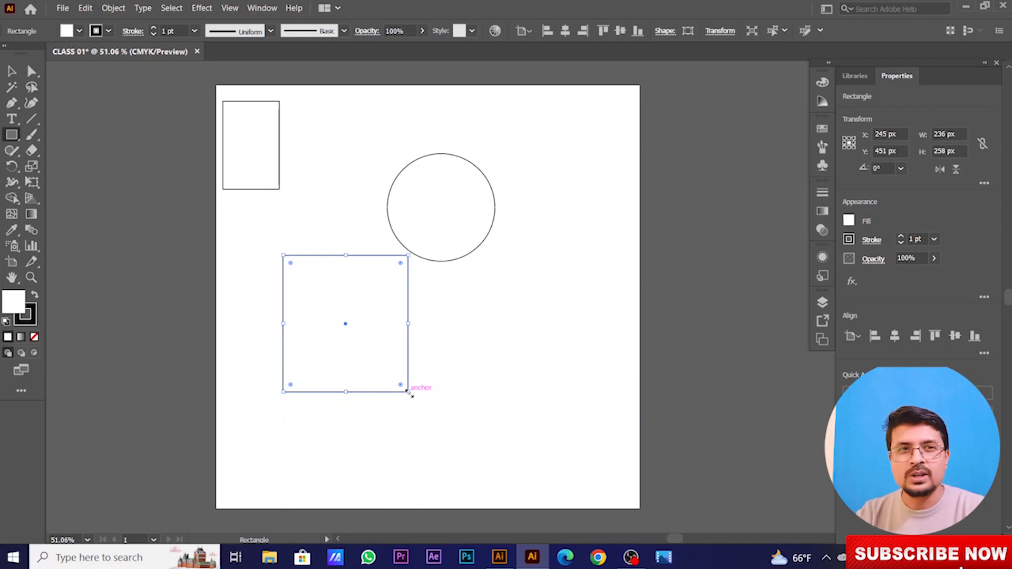
Create a rectangle with exact dimensions of 200 x 200 px to the right of the circle and deselect it.
left_click(12, 135)
left_click(59, 140)
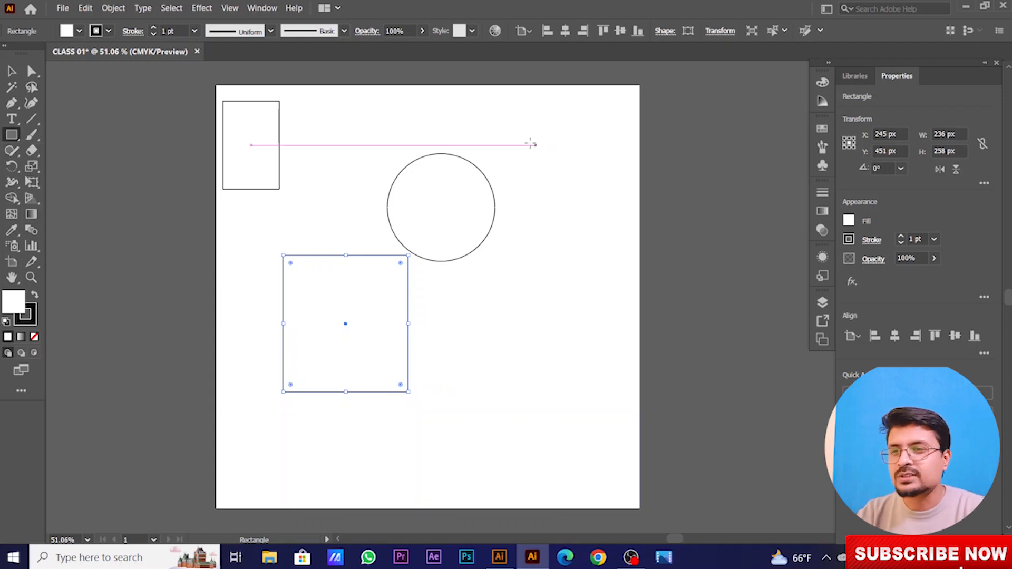
left_click(531, 143)
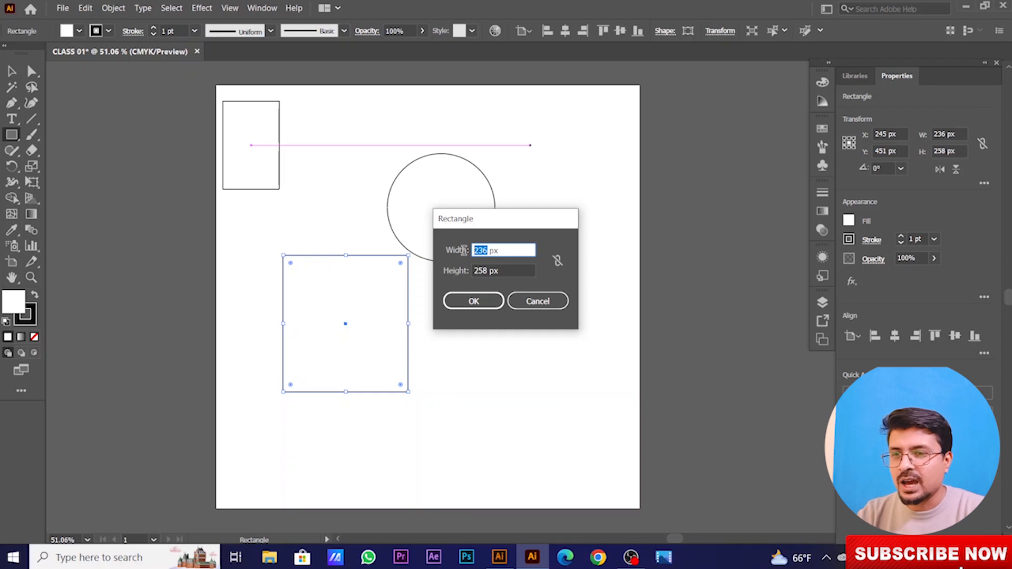
type("200")
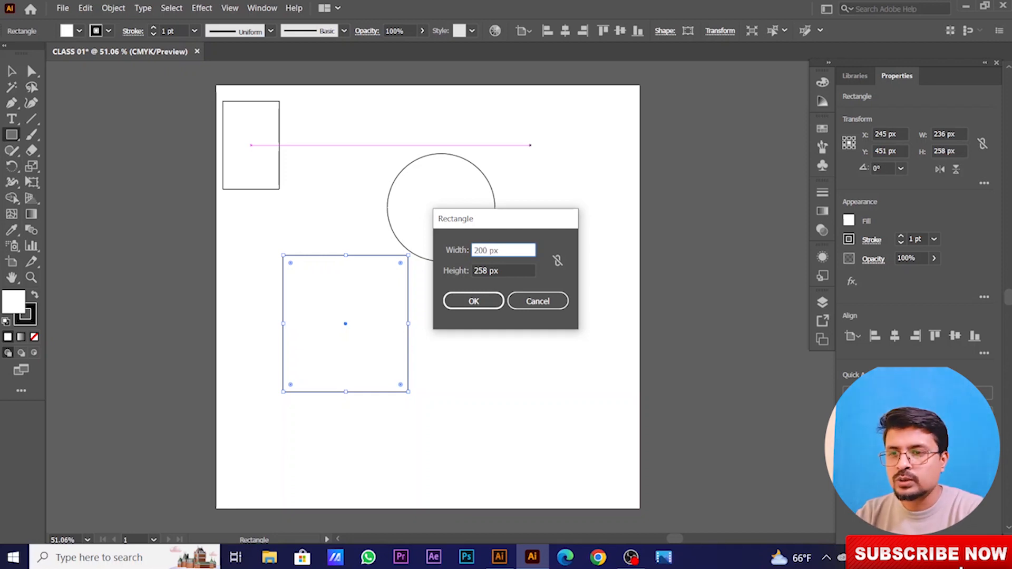
left_click(489, 270)
type("2")
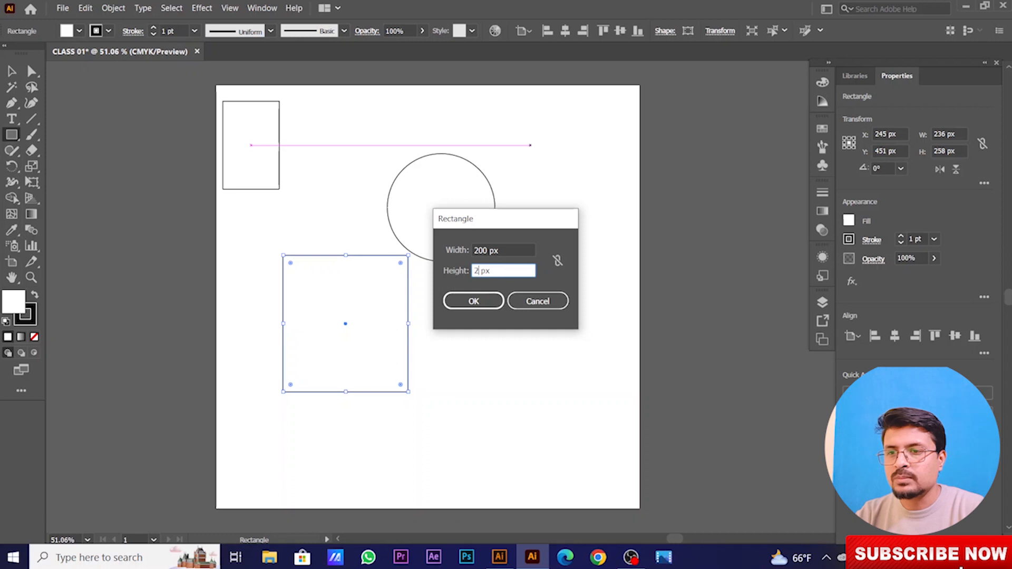
left_click(478, 302)
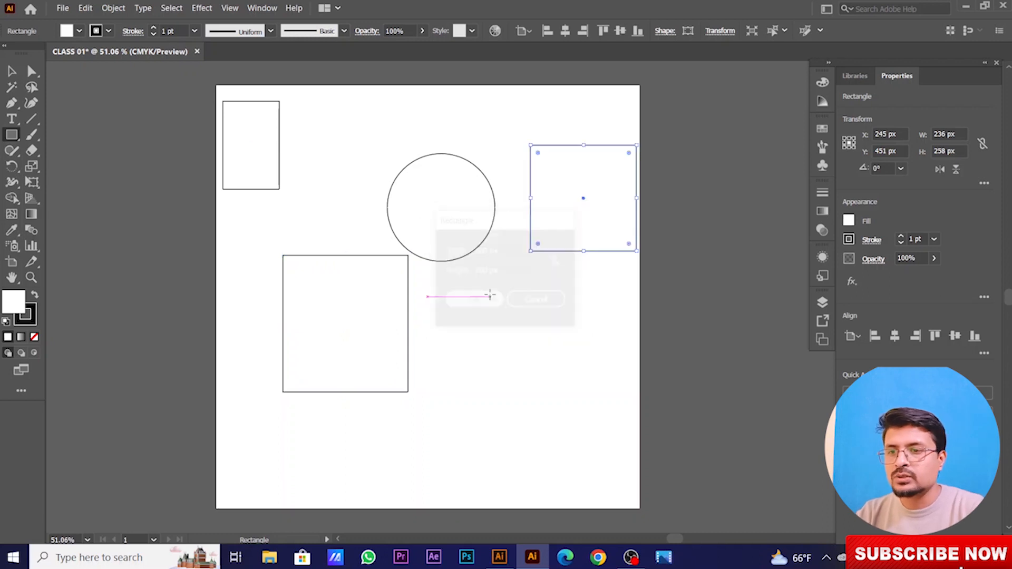
key("v")
left_click(597, 348)
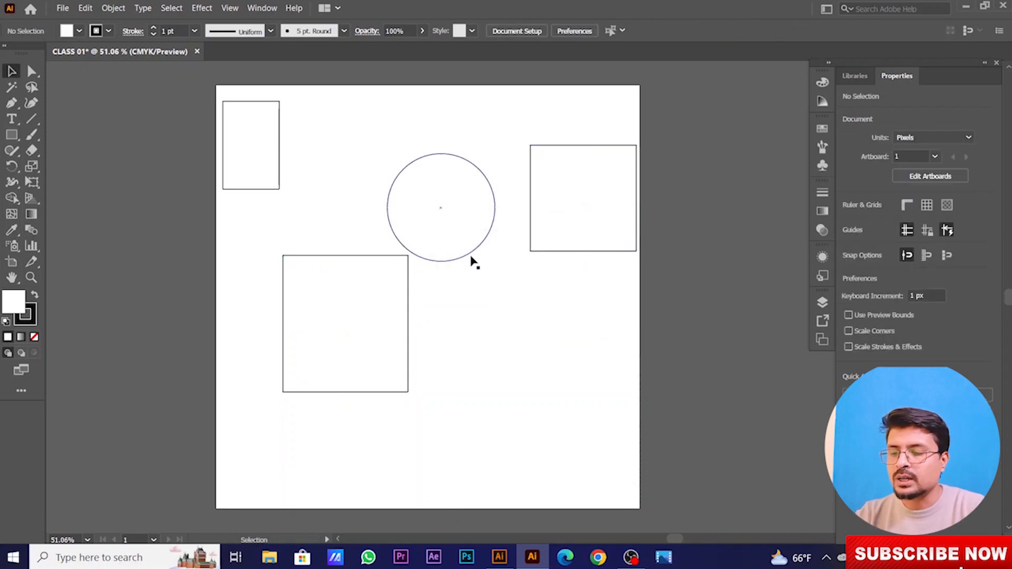
Delete the circle and the rectangle below it, and move the 200 px square to the upper middle of the artboard.
left_click_drag(448, 336, 324, 257)
left_click_drag(396, 271, 233, 342)
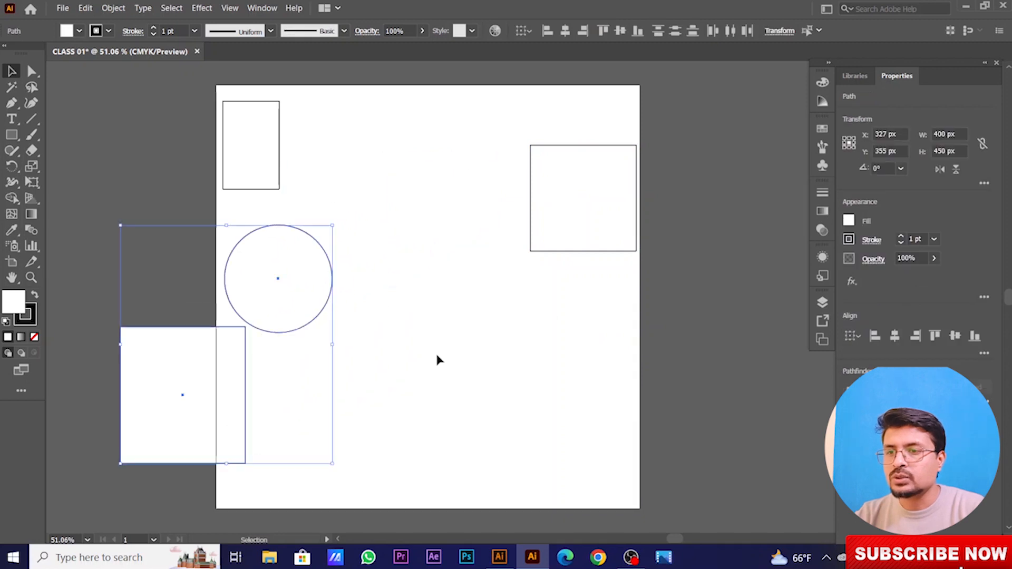
key("Delete")
left_click_drag(569, 183, 373, 203)
left_click(551, 318)
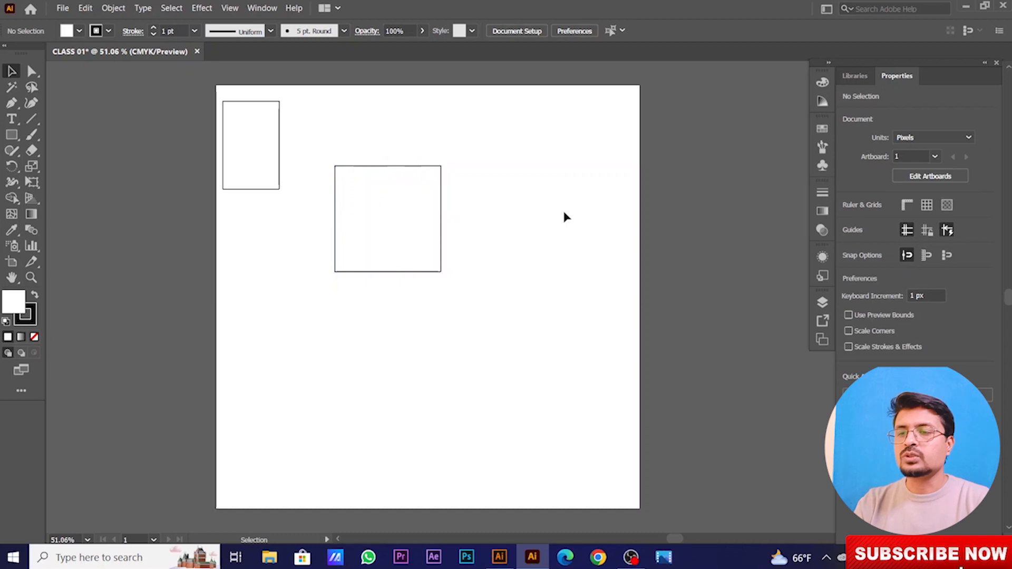
Create a rectangle with exact dimensions of 300 x 200 px to the right of the 200 px square.
left_click(12, 136)
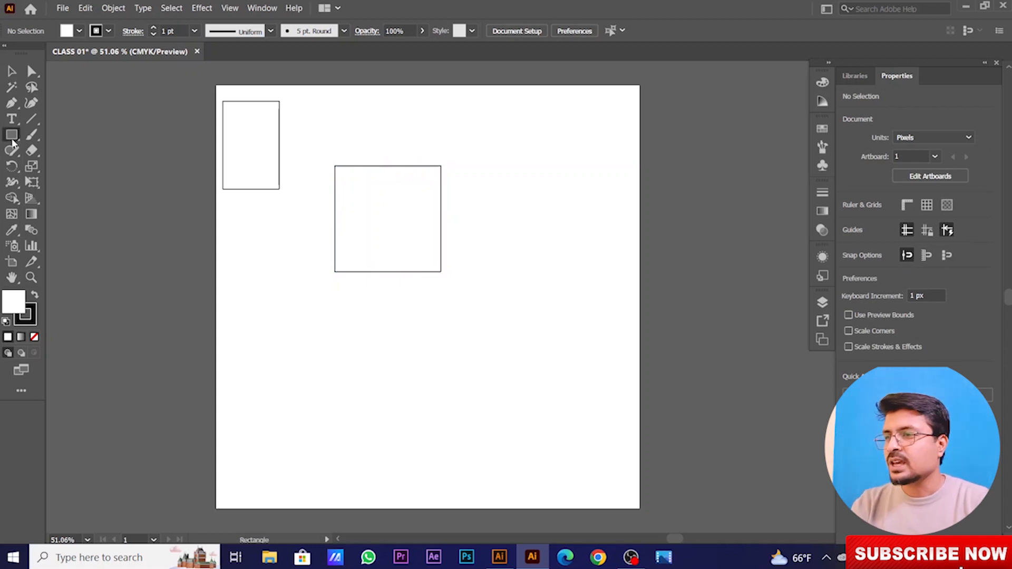
left_click(502, 204)
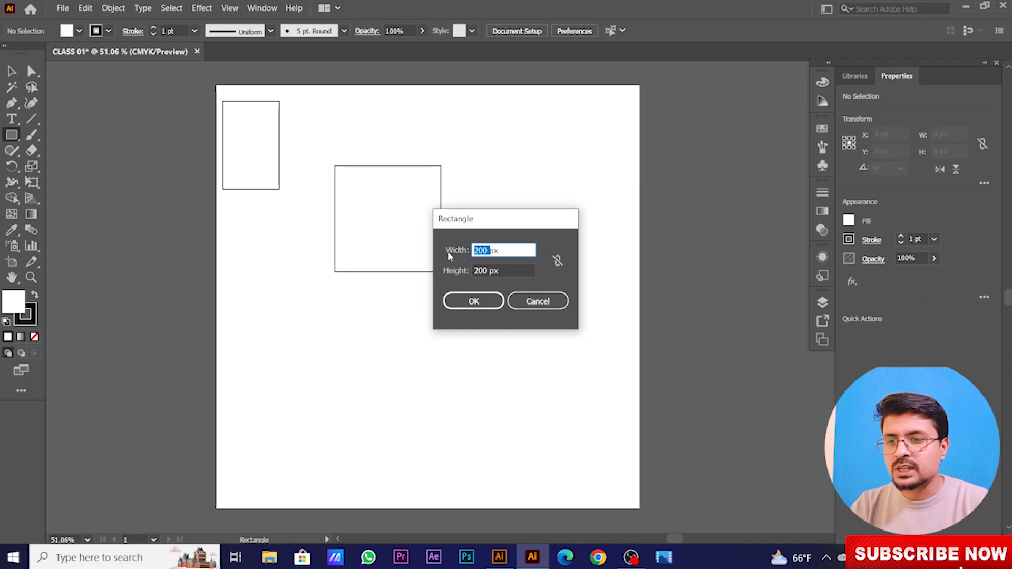
type("300")
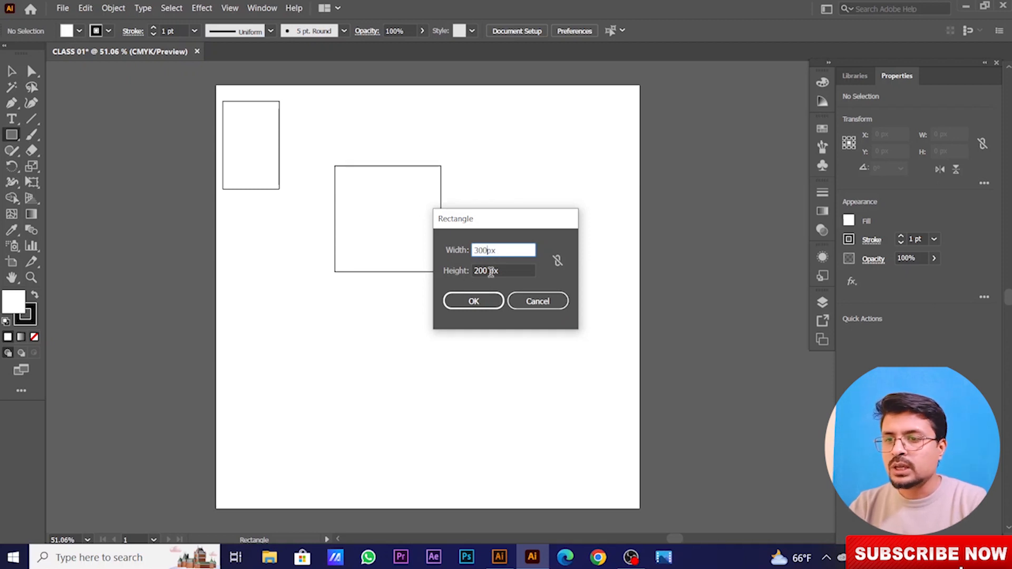
left_click(474, 301)
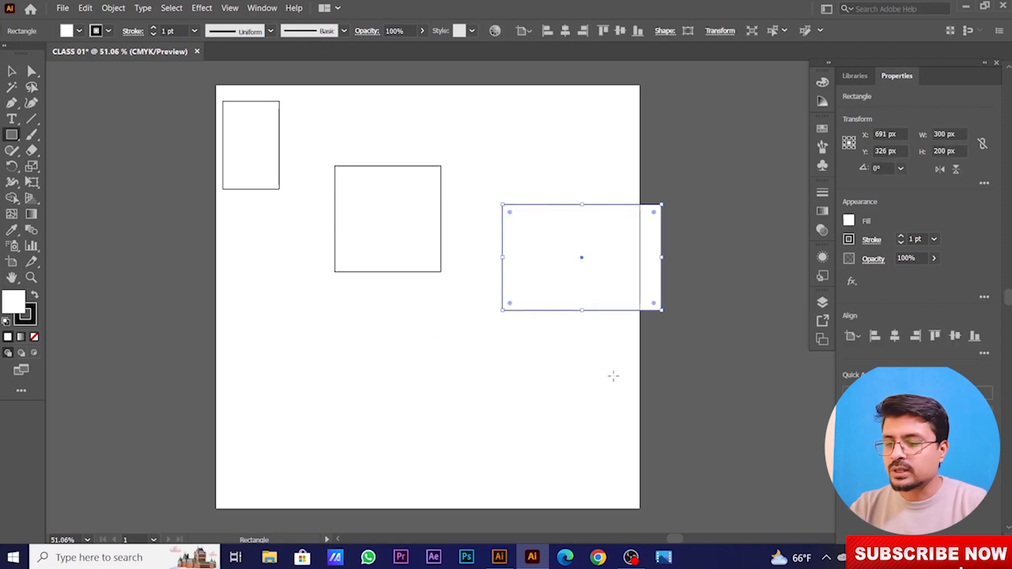
Move the 300 x 200 px rectangle below the 200 px square, then up level beside the square's right edge, and deselect it.
key("y")
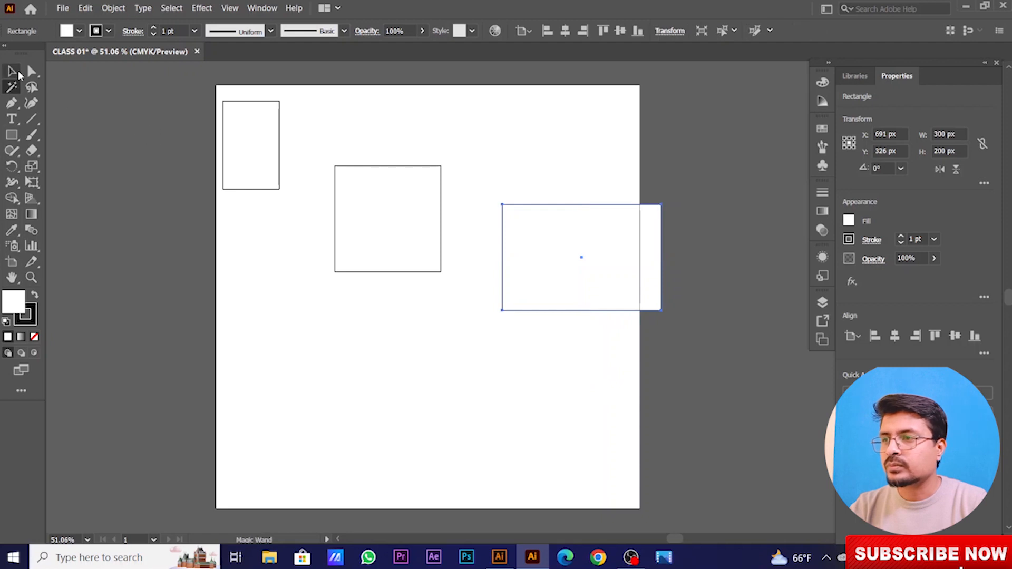
left_click(13, 72)
left_click_drag(574, 258, 396, 364)
left_click(599, 368)
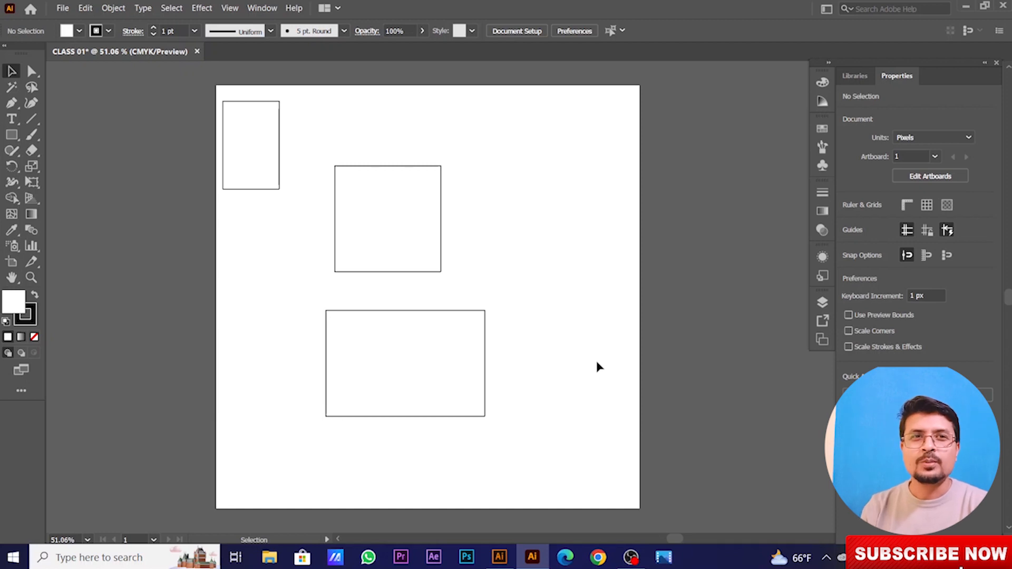
left_click_drag(408, 366, 535, 222)
left_click(511, 362)
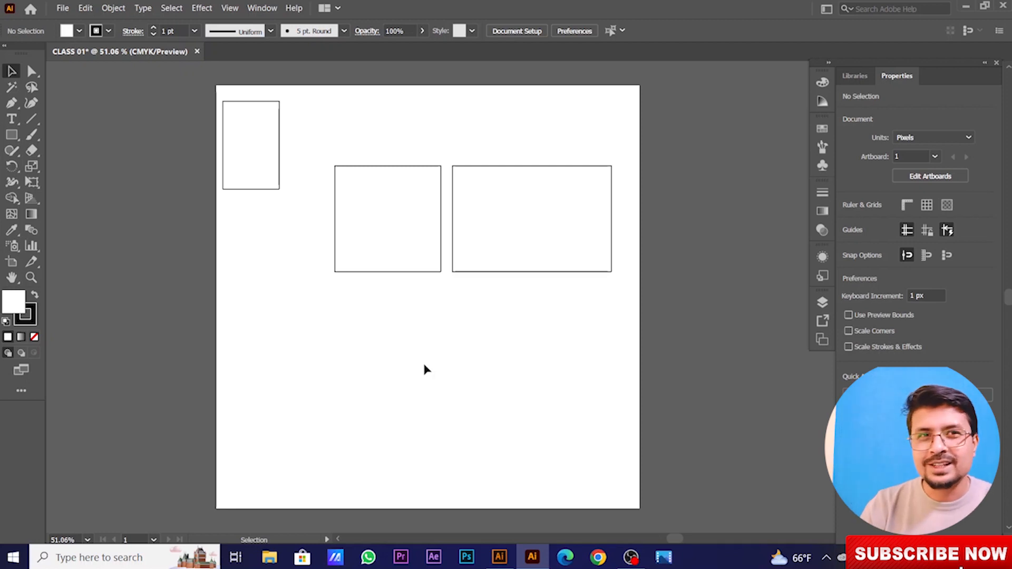
Draw a proportional square about 193 px wide with the Rectangle tool, below the 200 px square.
left_click(12, 135)
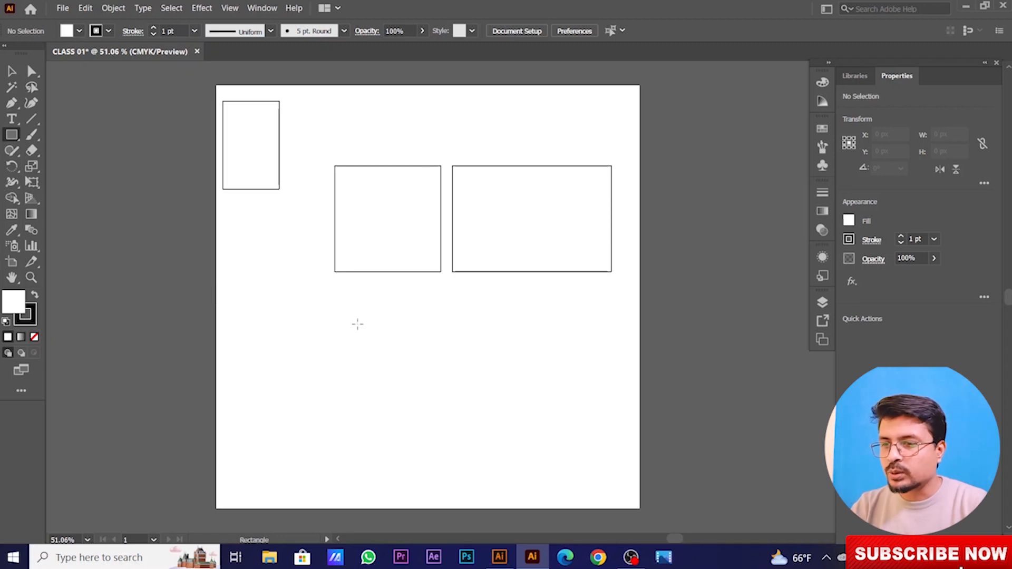
left_click_drag(357, 324, 461, 363)
Draw a circle about 123.5 px wide right of the lower square and a larger circle left of it, and deselect.
left_click(10, 138)
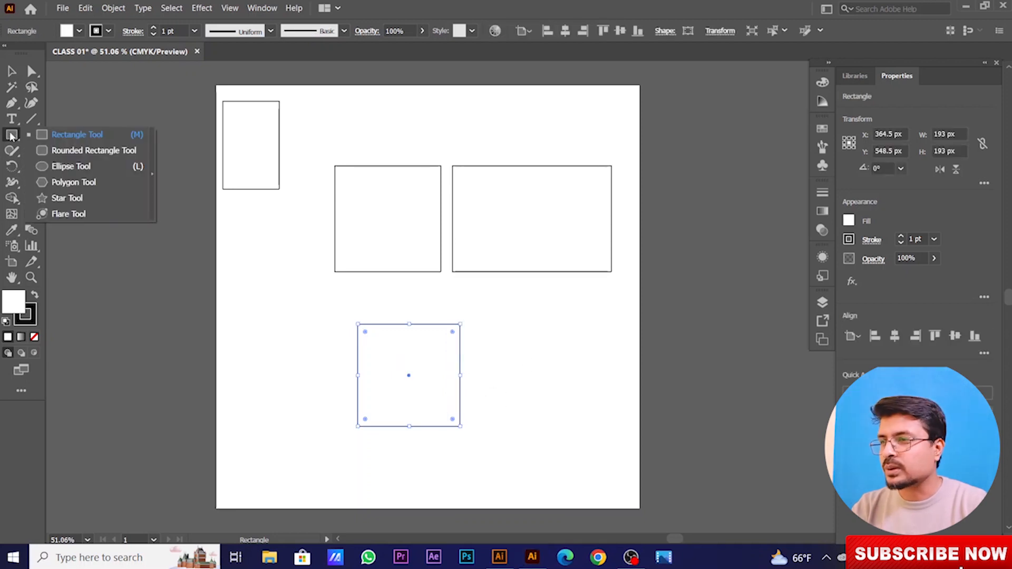
left_click(59, 169)
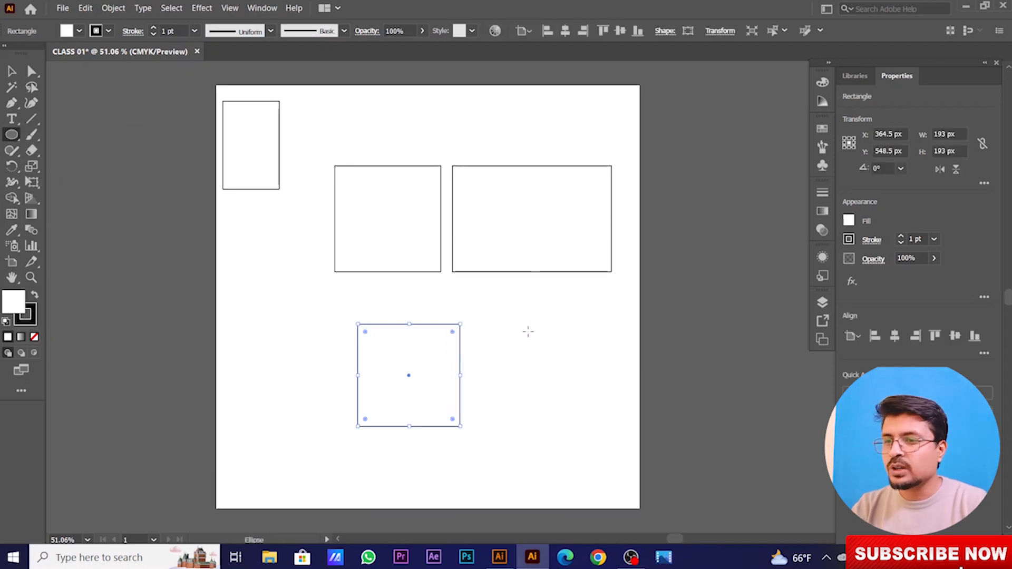
left_click_drag(528, 331, 595, 397)
left_click_drag(267, 264, 322, 349)
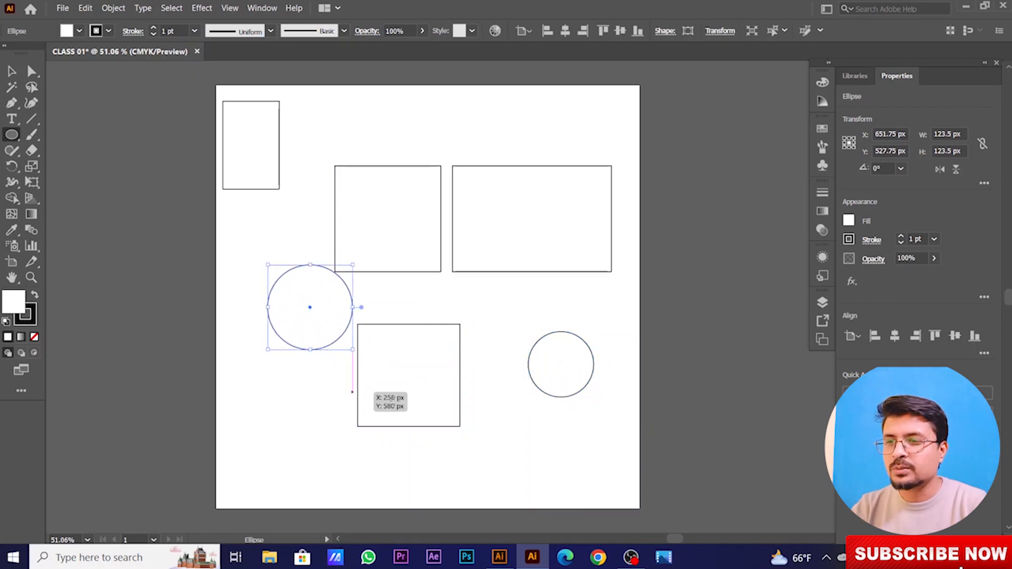
key("v")
left_click(590, 463)
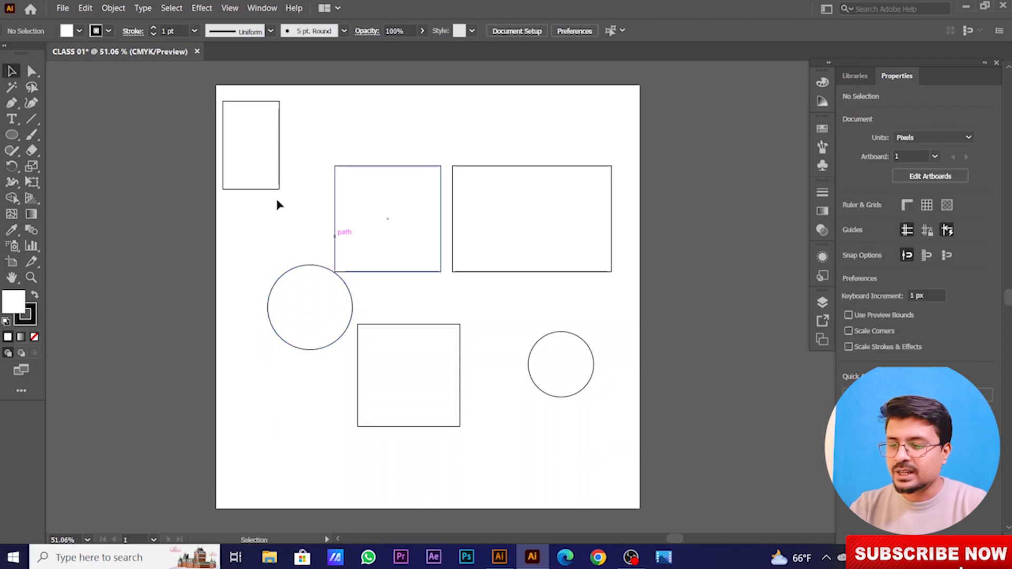
Select all the rectangles and circles on the artboard and delete them.
left_click_drag(242, 167, 648, 468)
key("Delete")
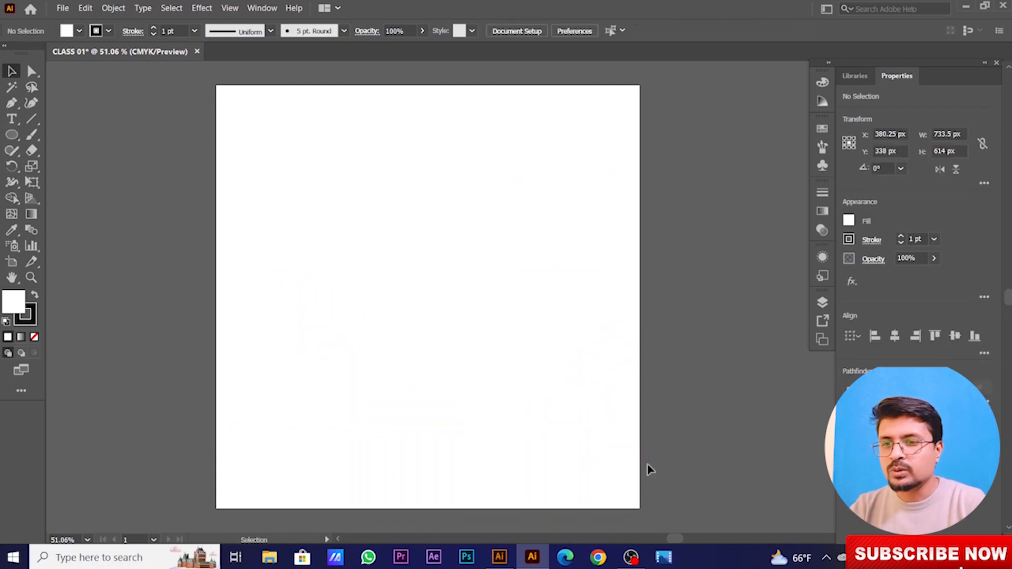
Draw a hexagon about 169 x 147 px with the Polygon tool in the upper part of the artboard.
left_click_drag(11, 135, 61, 181)
left_click_drag(358, 160, 404, 177)
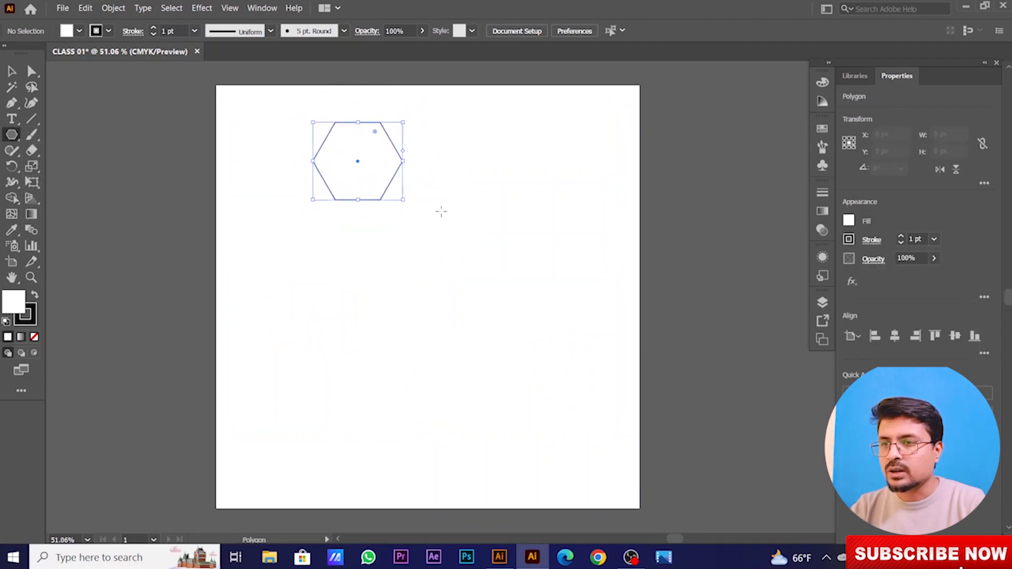
Try a freehand polygon below right of the hexagon, undo it, and create an 8-sided polygon of radius 99.8248 px there.
left_click_drag(463, 217, 501, 266)
key("ctrl+z")
left_click(475, 240)
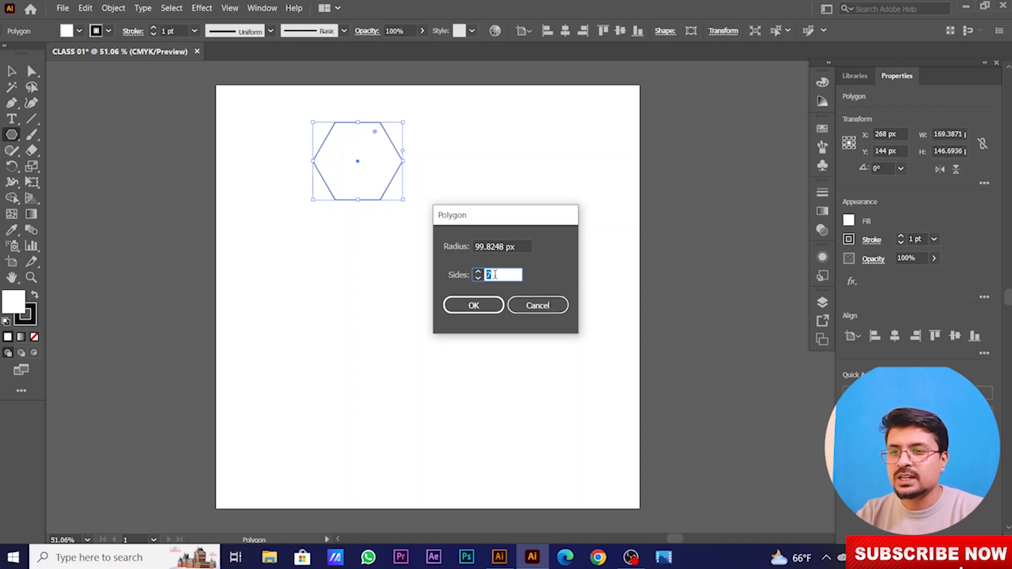
left_click(474, 305)
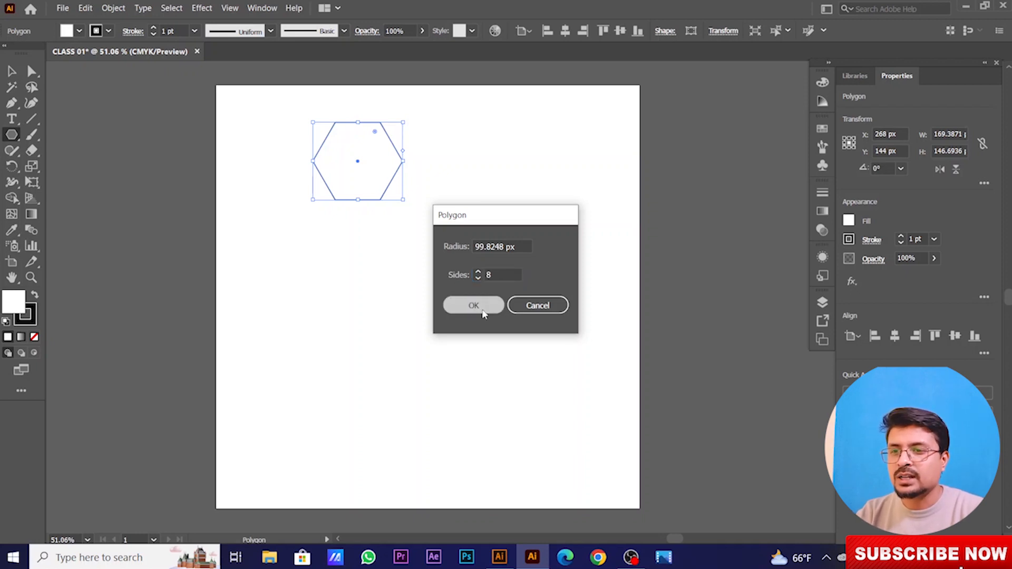
left_click(493, 393)
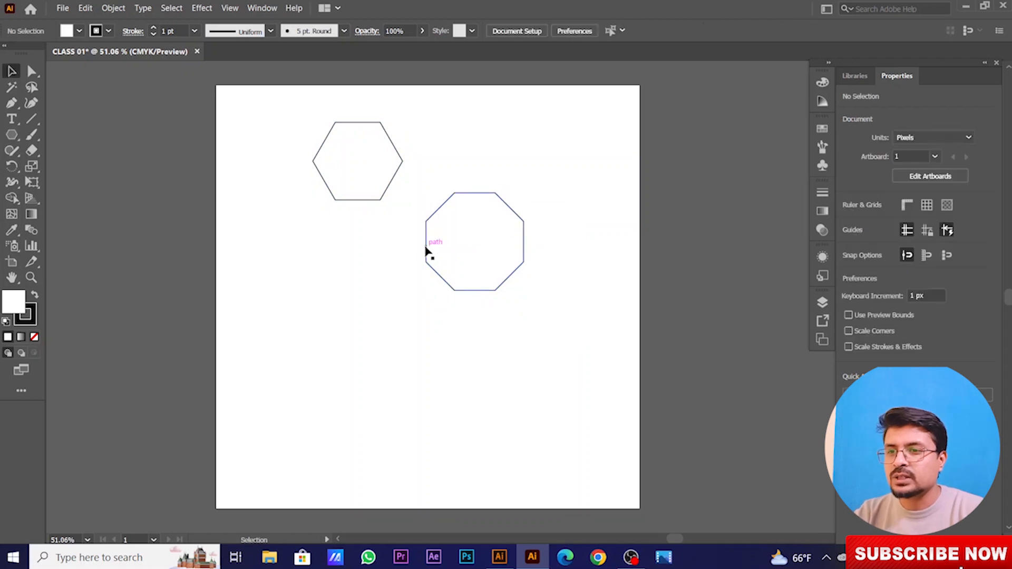
Create a 12-sided polygon with a radius of 99.8248 px directly below the hexagon and deselect it.
left_click(11, 135)
left_click(351, 269)
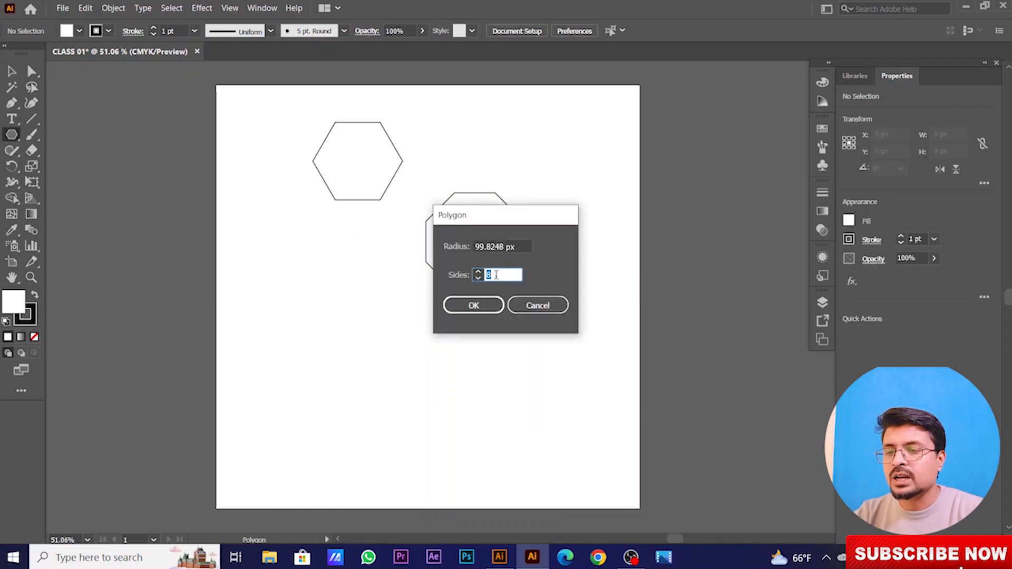
key("Up")
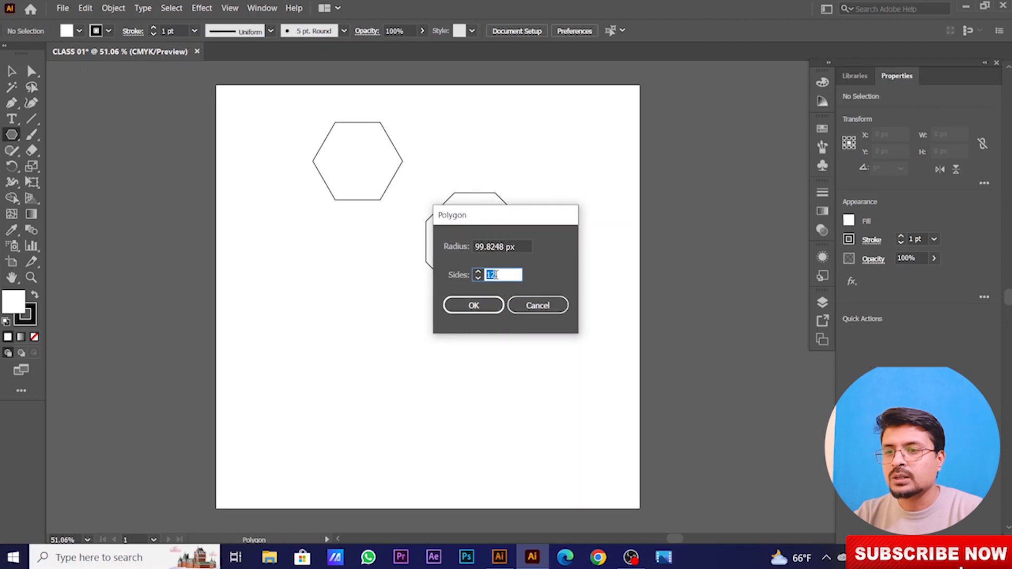
left_click(477, 305)
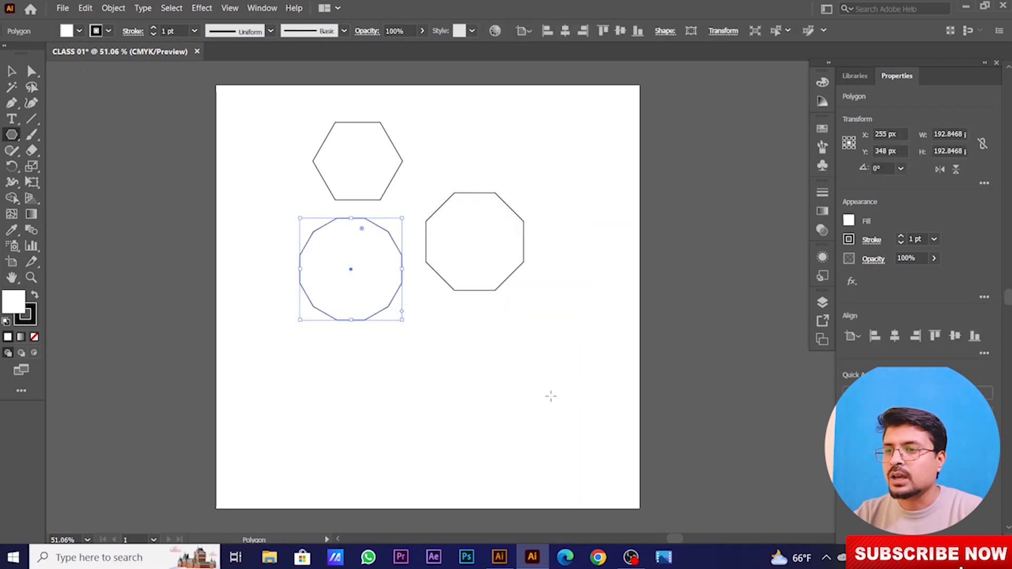
key("v")
left_click(457, 374)
left_click(399, 296)
left_click(572, 368)
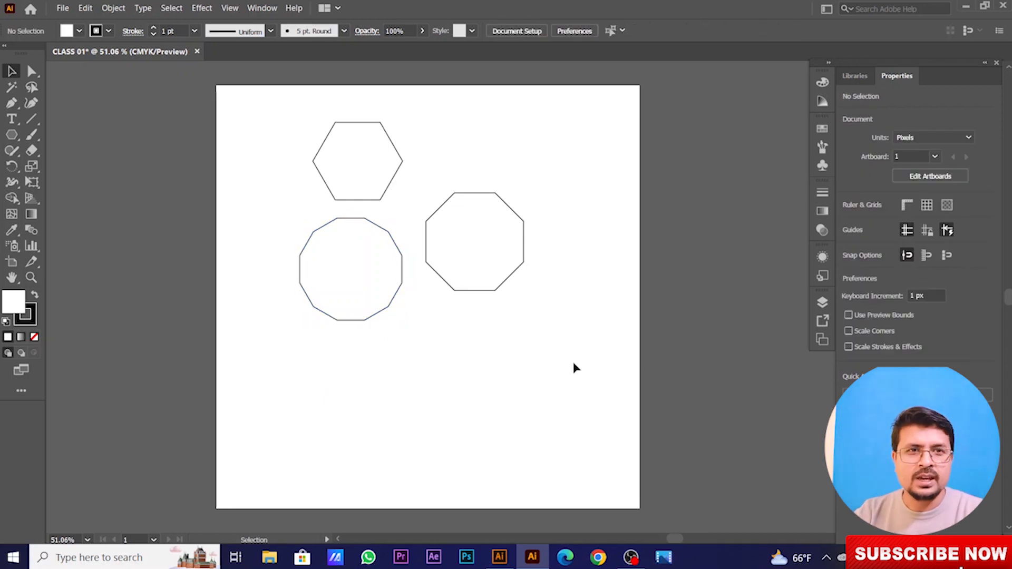
Create a 3-sided polygon with a radius of 99.8248 px, overlapping the lower part of the octagon.
right_click(12, 135)
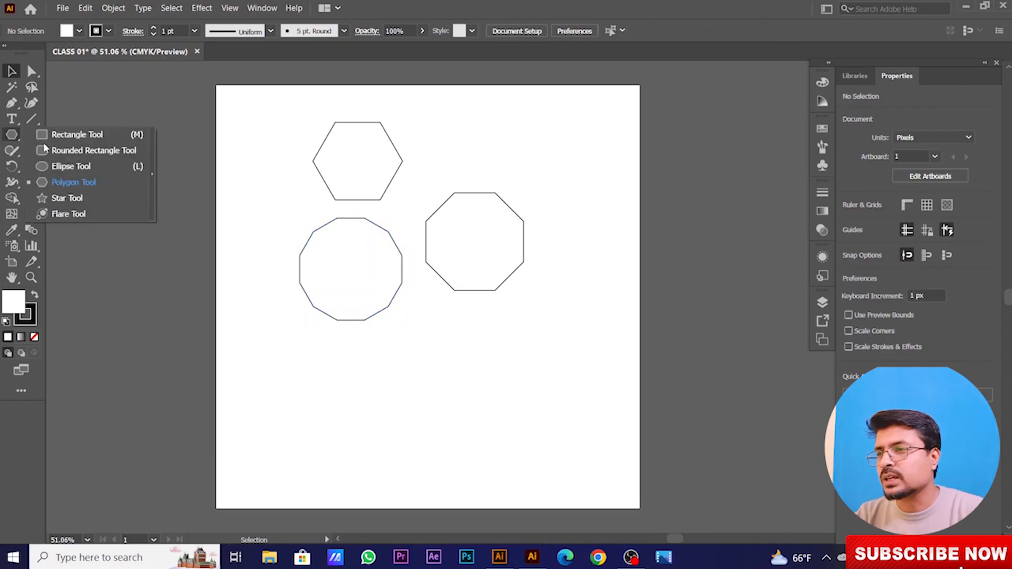
left_click(69, 182)
left_click(486, 315)
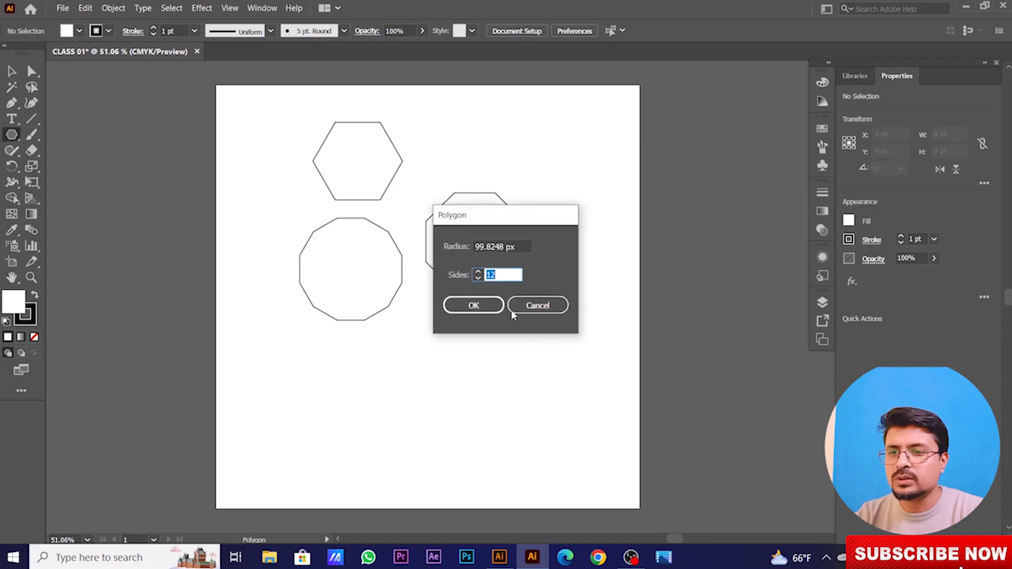
scroll(493, 277, "down", 3)
scroll(495, 276, "down", 2)
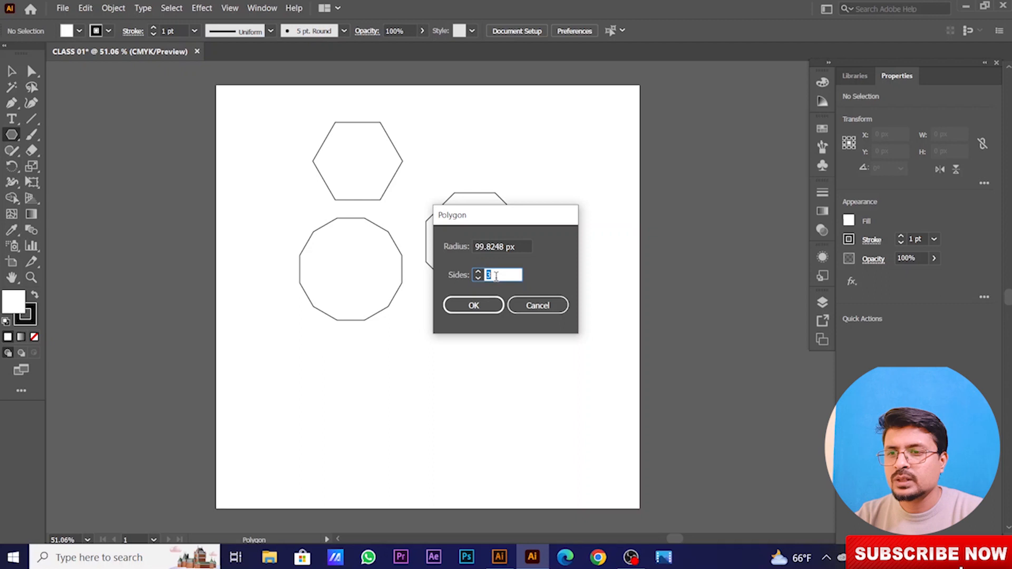
left_click(473, 305)
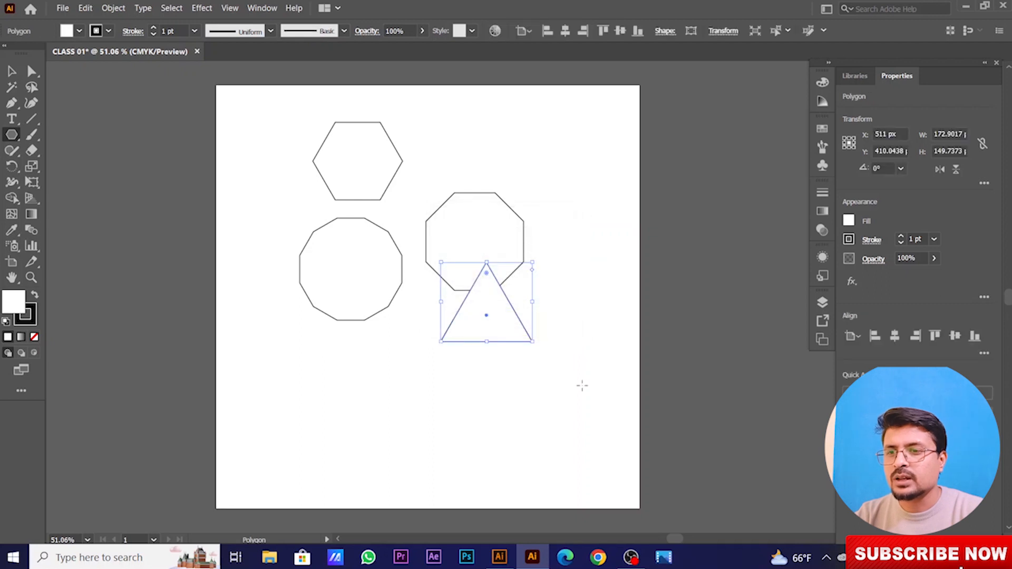
Move the triangle into the empty area below the octagon and the 12-sided polygon, and select all four polygons.
key("v")
left_click(535, 373)
left_click_drag(507, 341, 458, 410)
left_click(455, 409)
left_click(600, 422)
left_click_drag(597, 118, 261, 455)
left_click_drag(566, 121, 275, 420)
Create a 160 x 160 px circle with the Ellipse tool, place it directly above the octagon, and deselect it.
left_click_drag(5, 138, 61, 165)
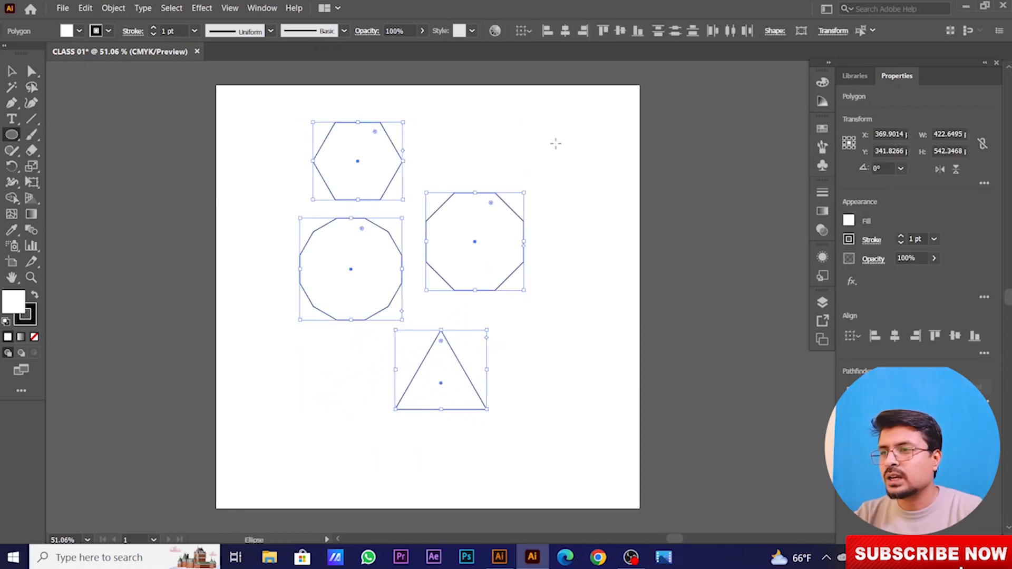
left_click(558, 148)
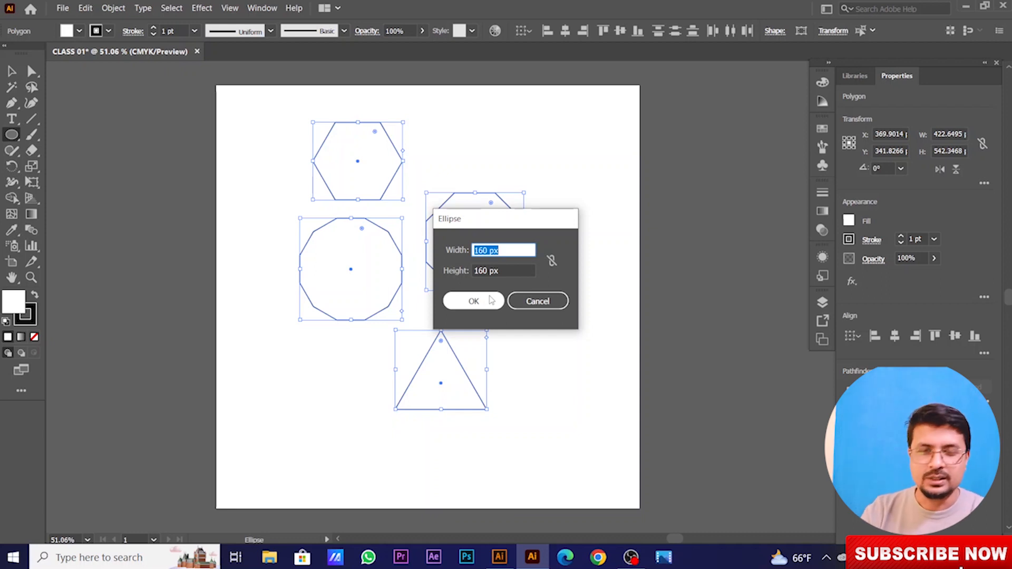
left_click(491, 301)
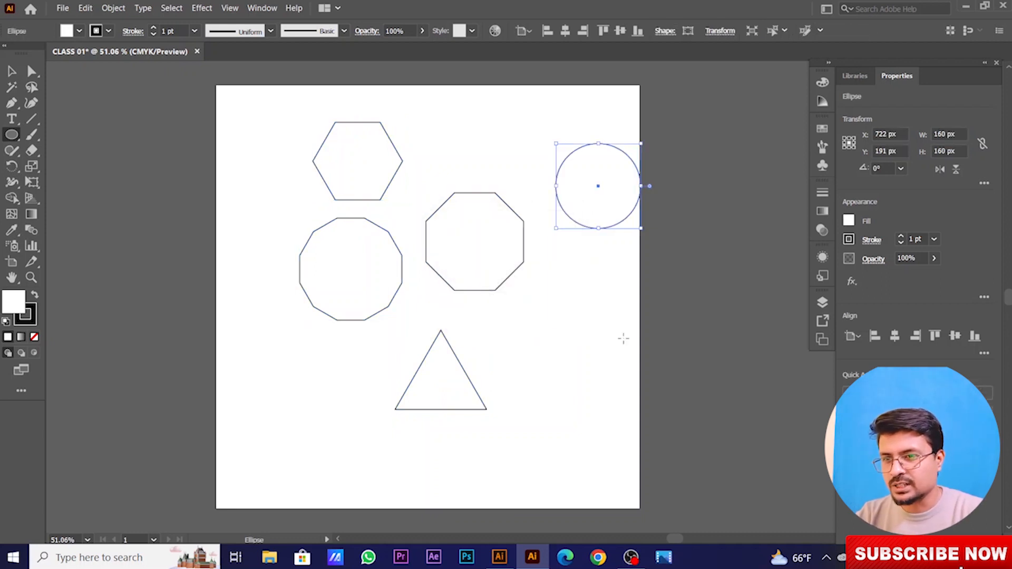
key("v")
left_click(615, 312)
left_click_drag(583, 208, 471, 164)
left_click(593, 242)
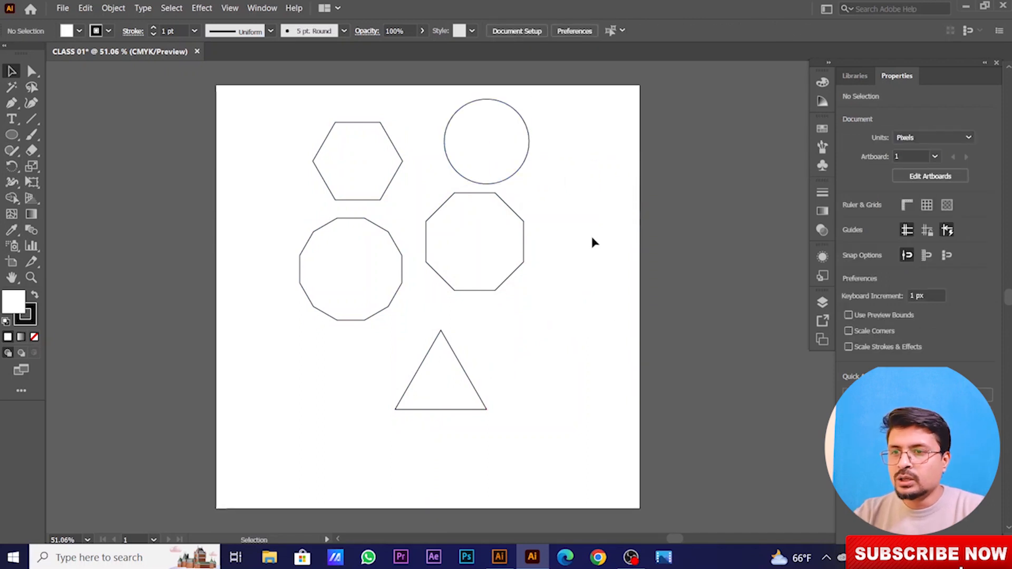
Select the circle and all four polygons on the artboard together.
left_click_drag(317, 435, 318, 436)
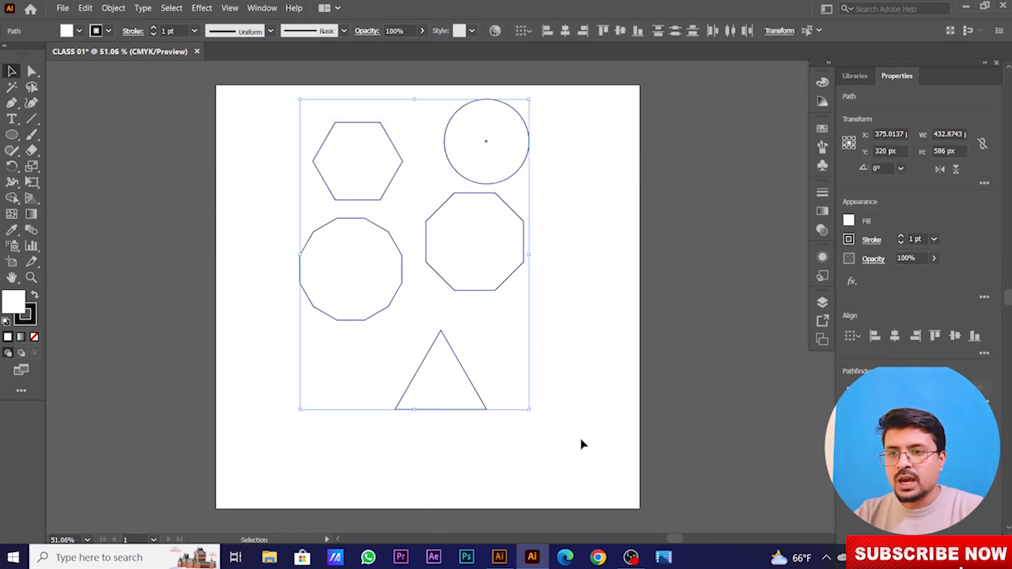